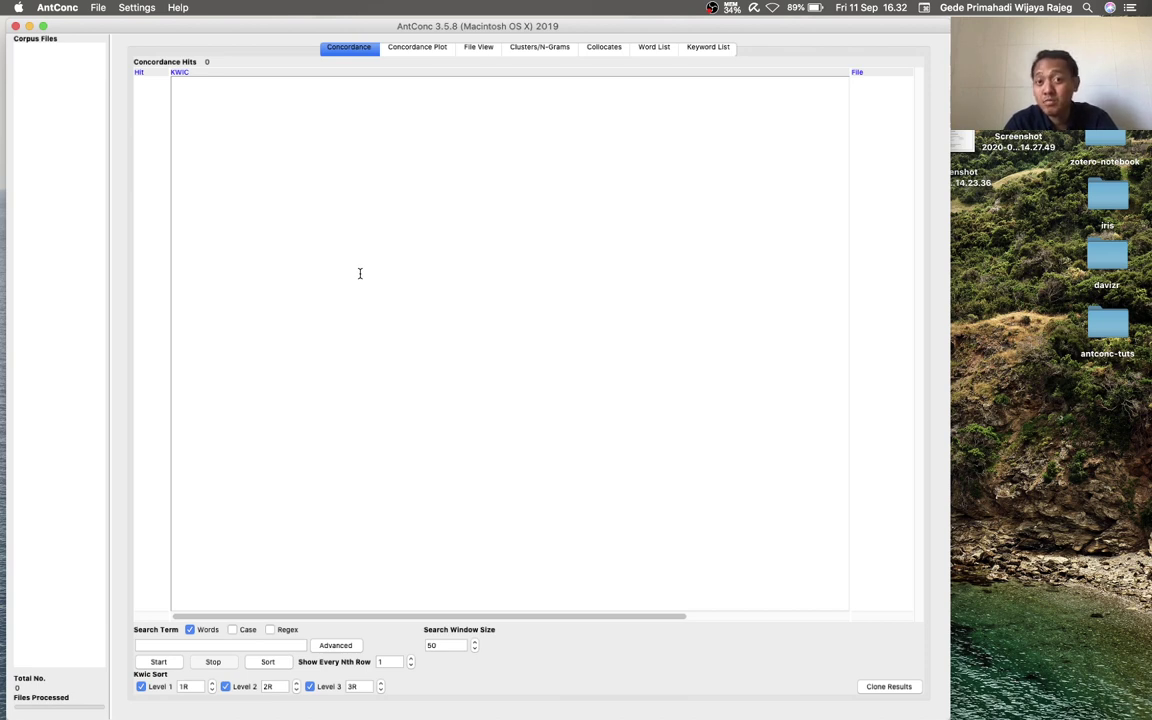
- Load the tempo folder as the corpus and run a concordance search for "melakukan"
click(101, 7)
click(105, 37)
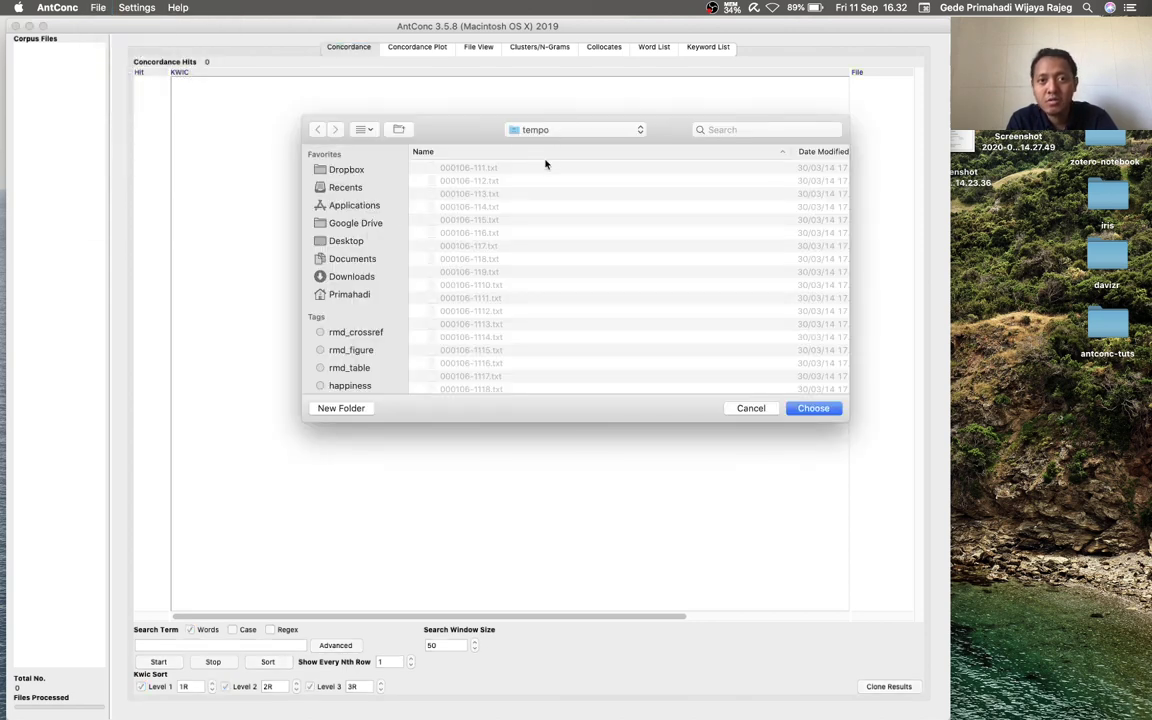
click(822, 410)
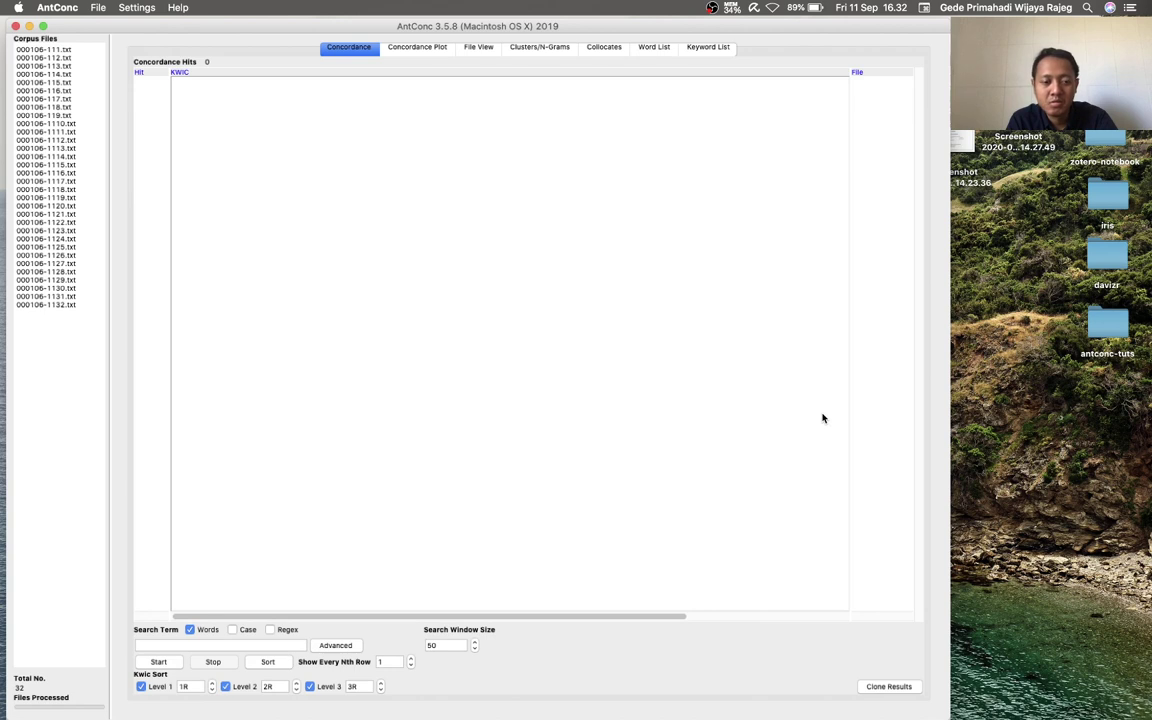
click(181, 646)
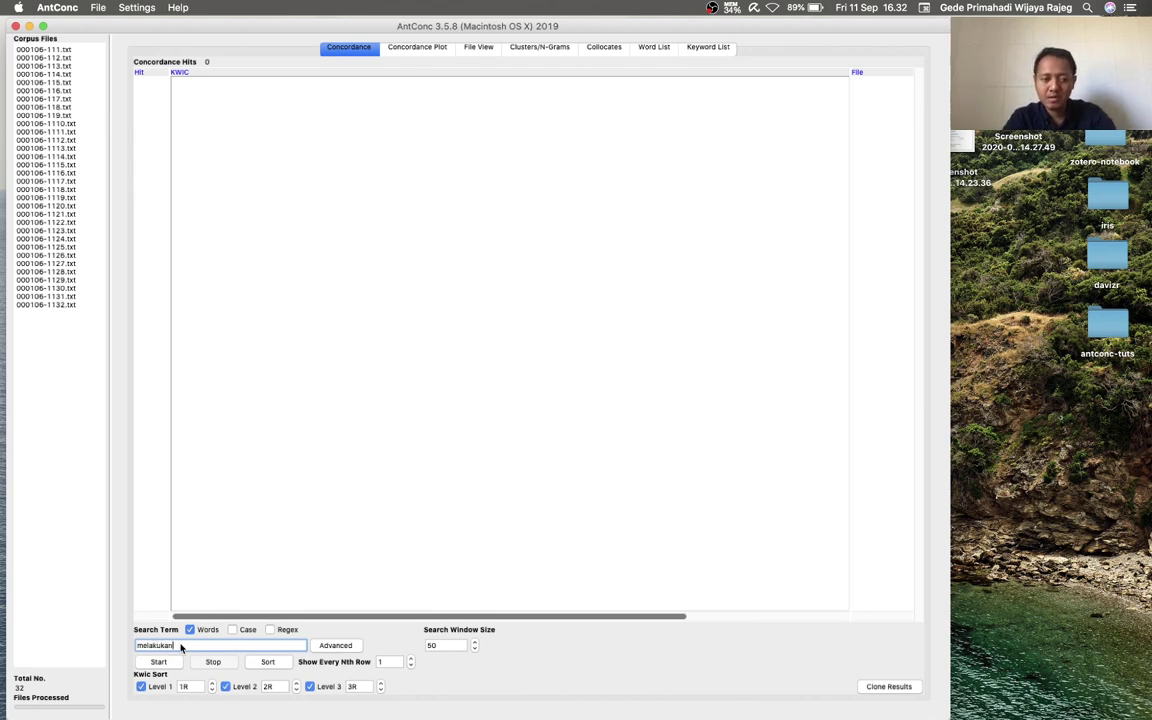
click(160, 663)
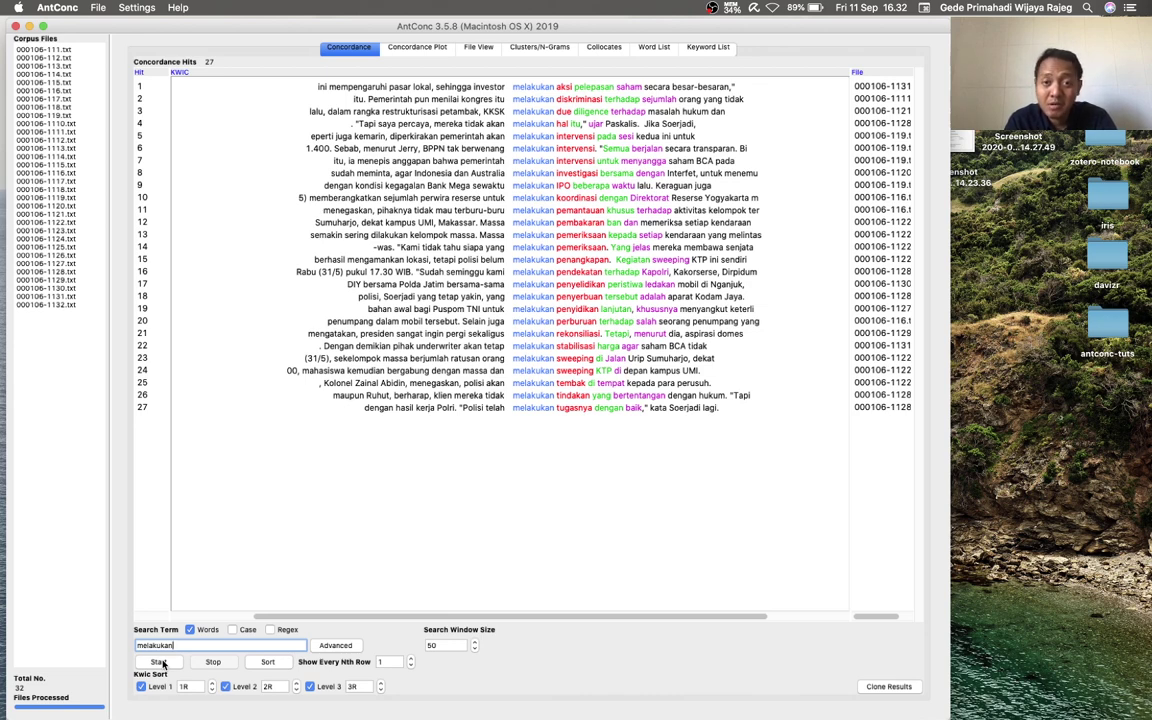
- Run an advanced concordance search using a term list of melakukan, dilakukan, pelaku and pemberlakuan
click(333, 647)
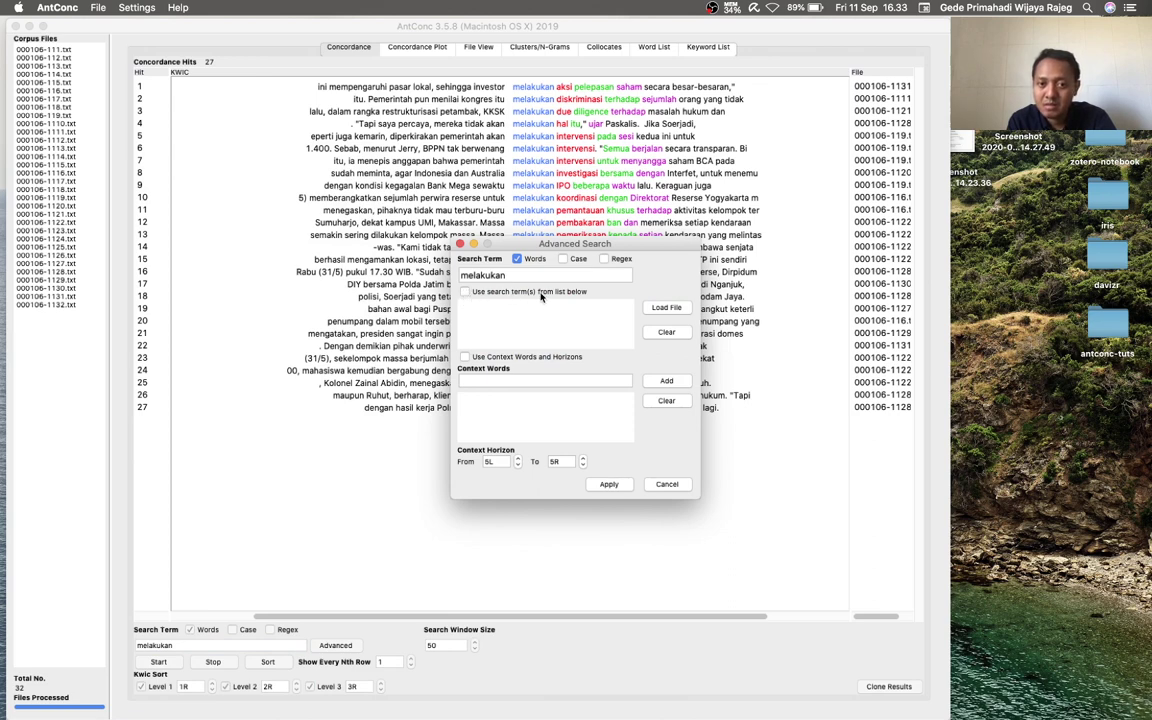
click(465, 292)
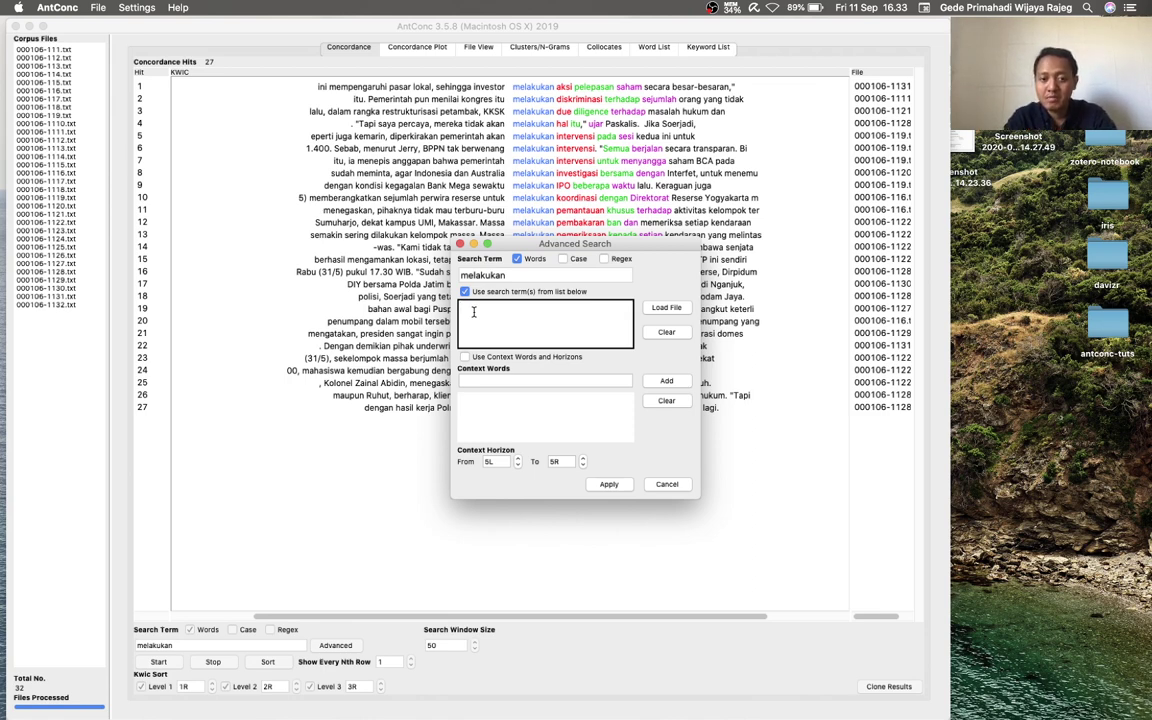
text(ukan)
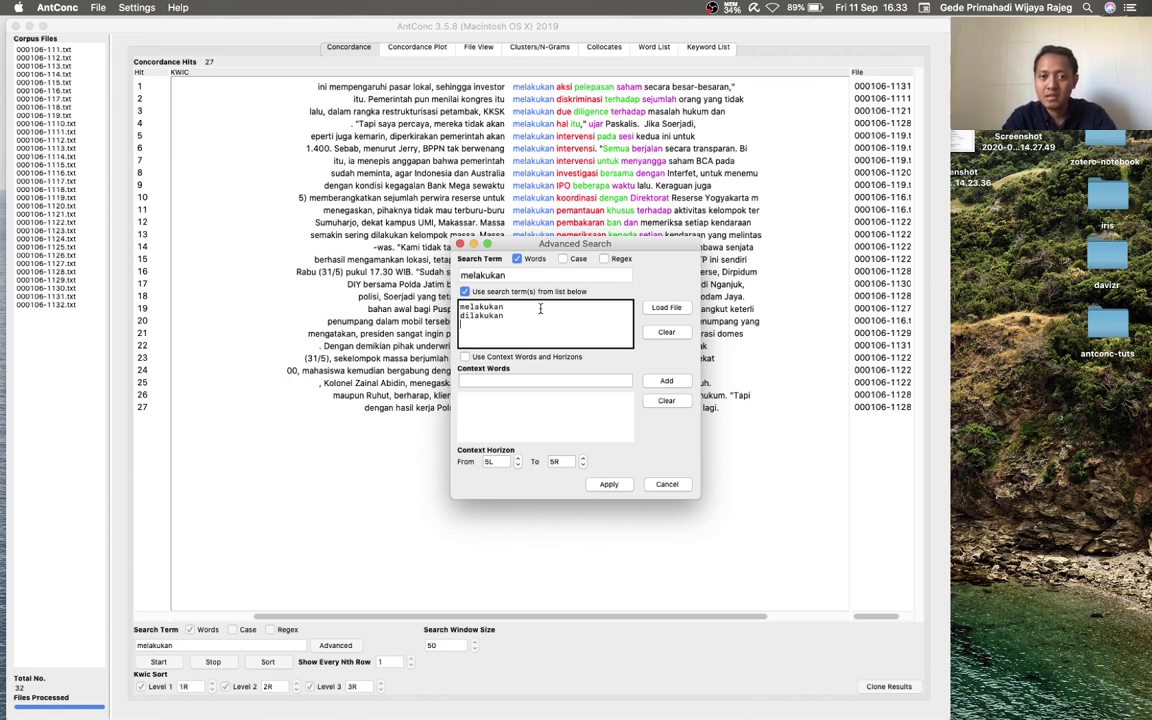
text(pelaku)
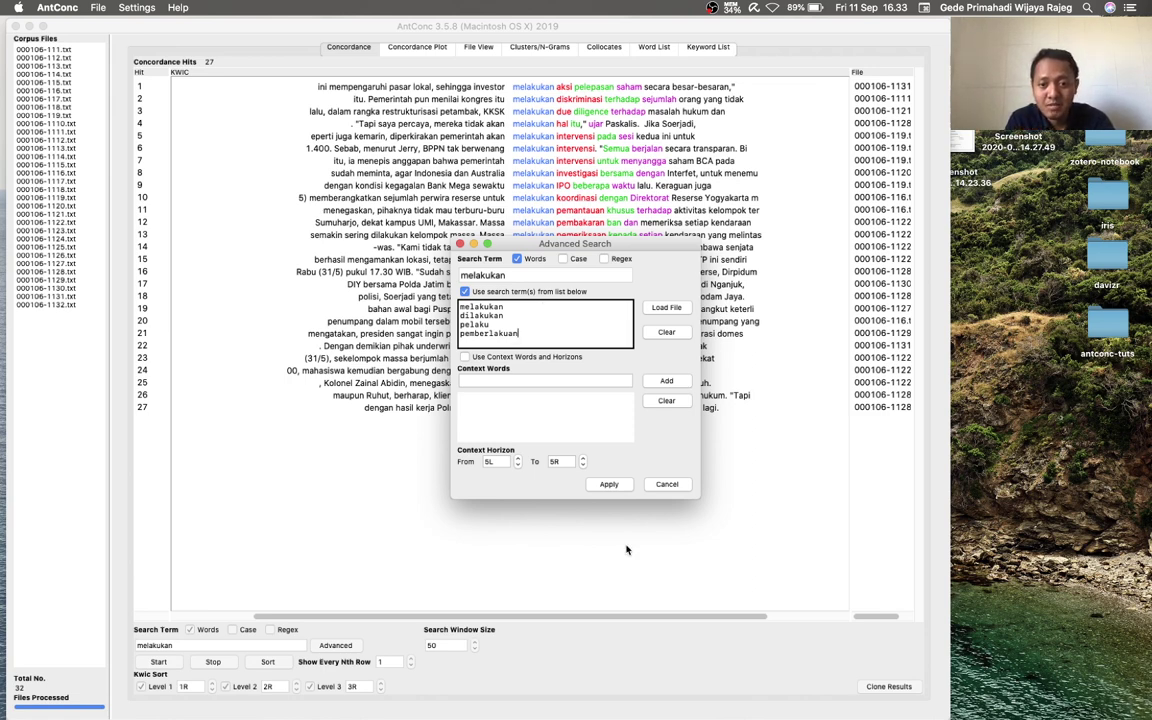
click(607, 485)
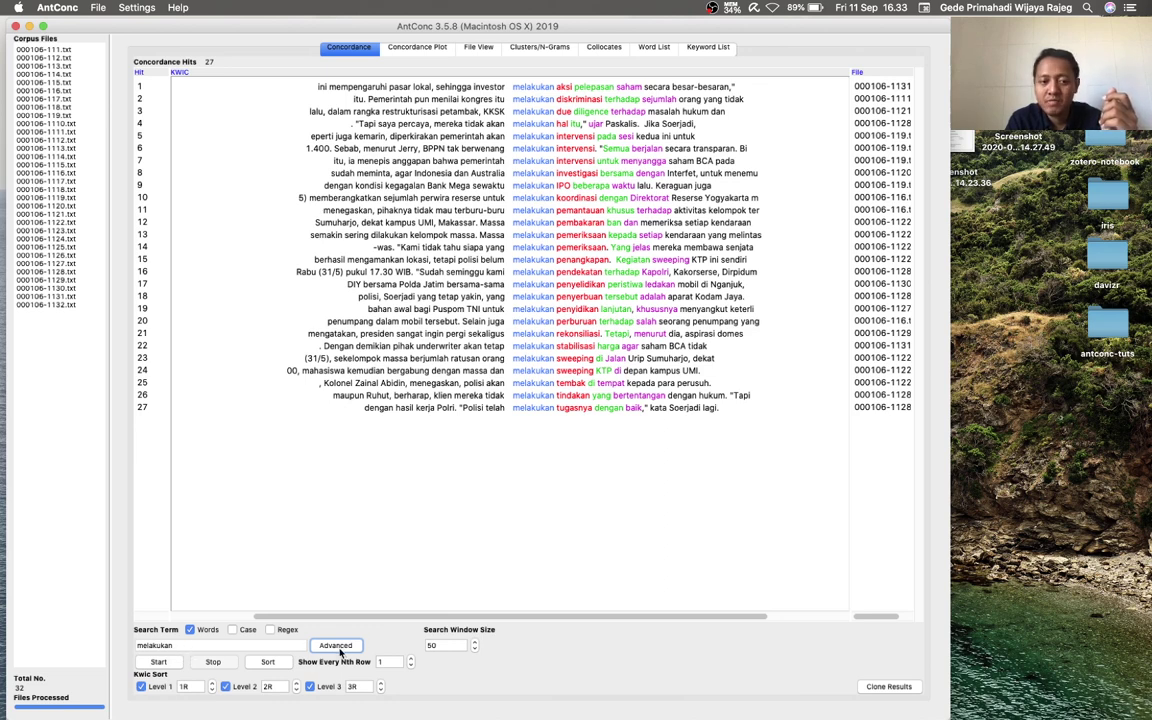
click(174, 664)
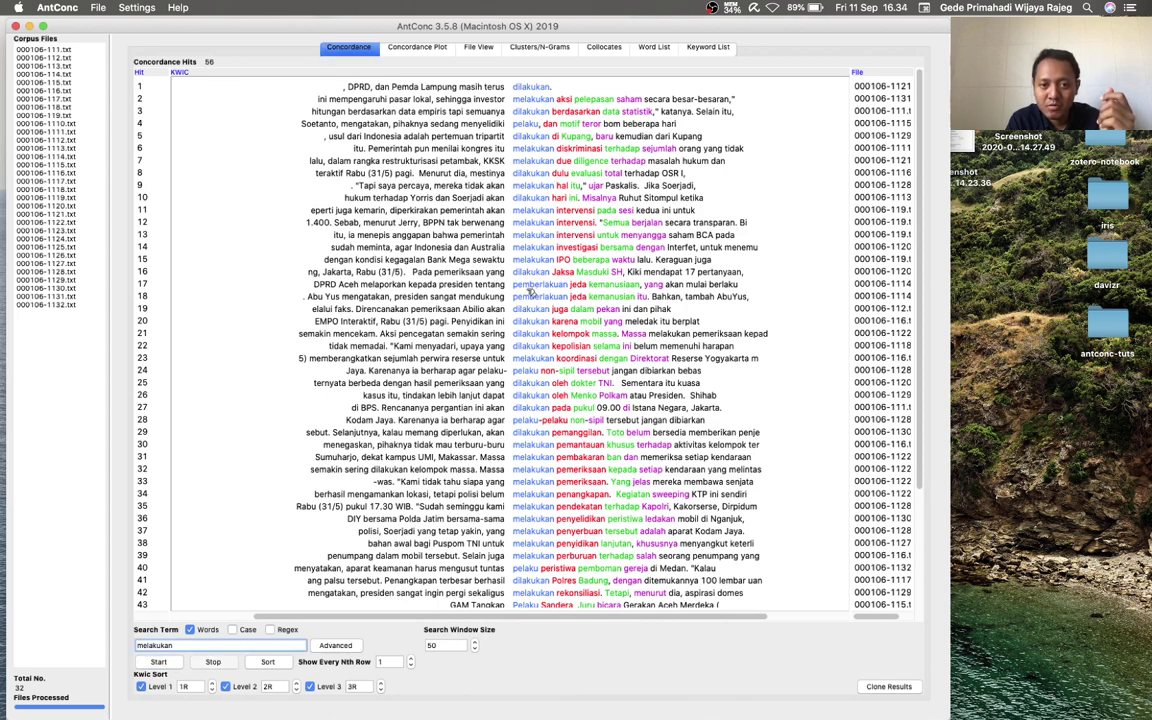
scroll(543, 333, down, 6)
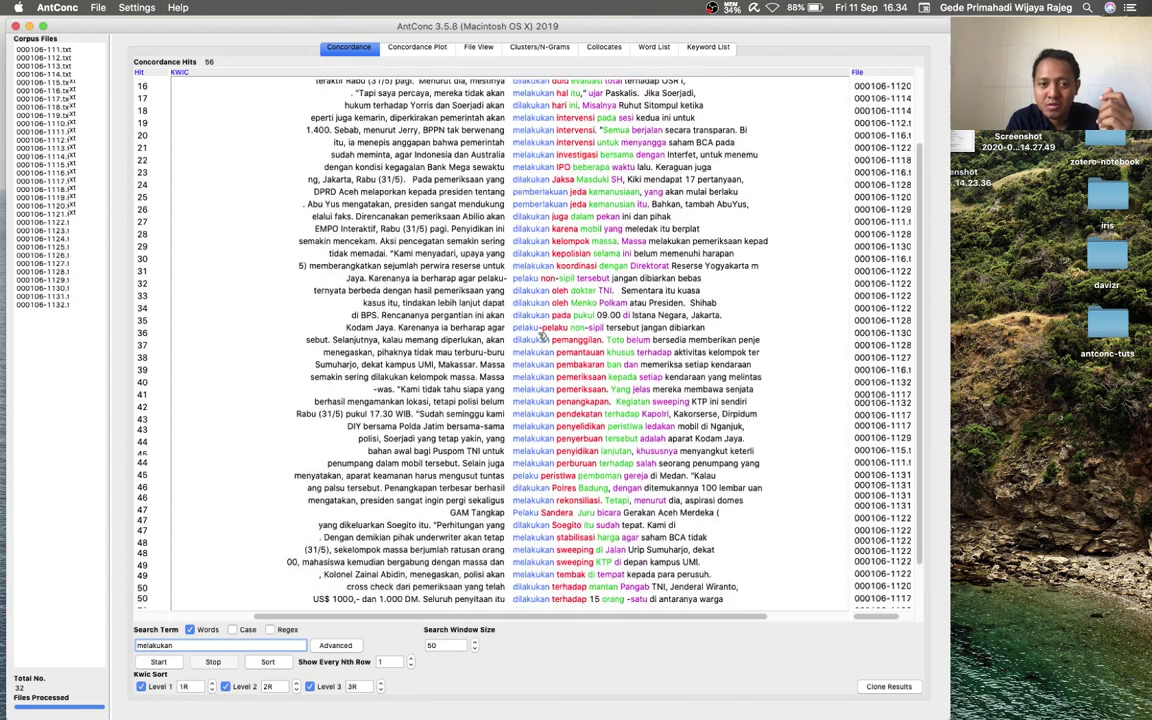
scroll(538, 371, down, 2)
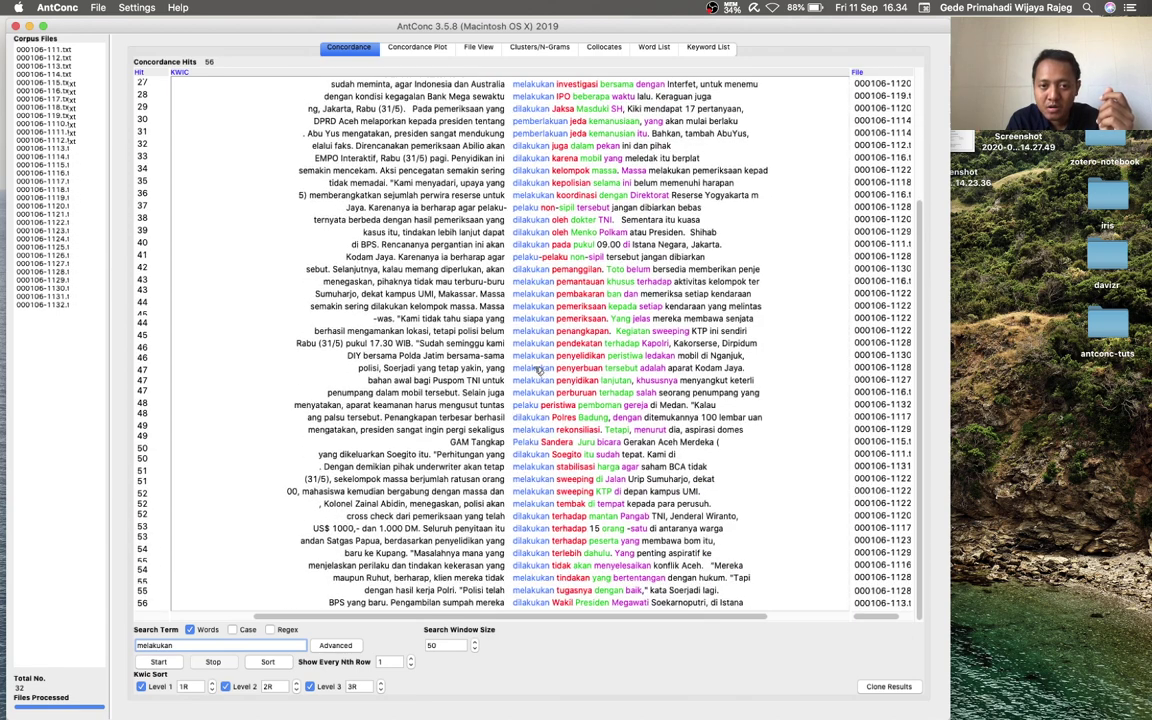
- Sort the concordance lines with KWIC level 1 at 0, level 2 at 1R and level 3 at 1L
click(212, 691)
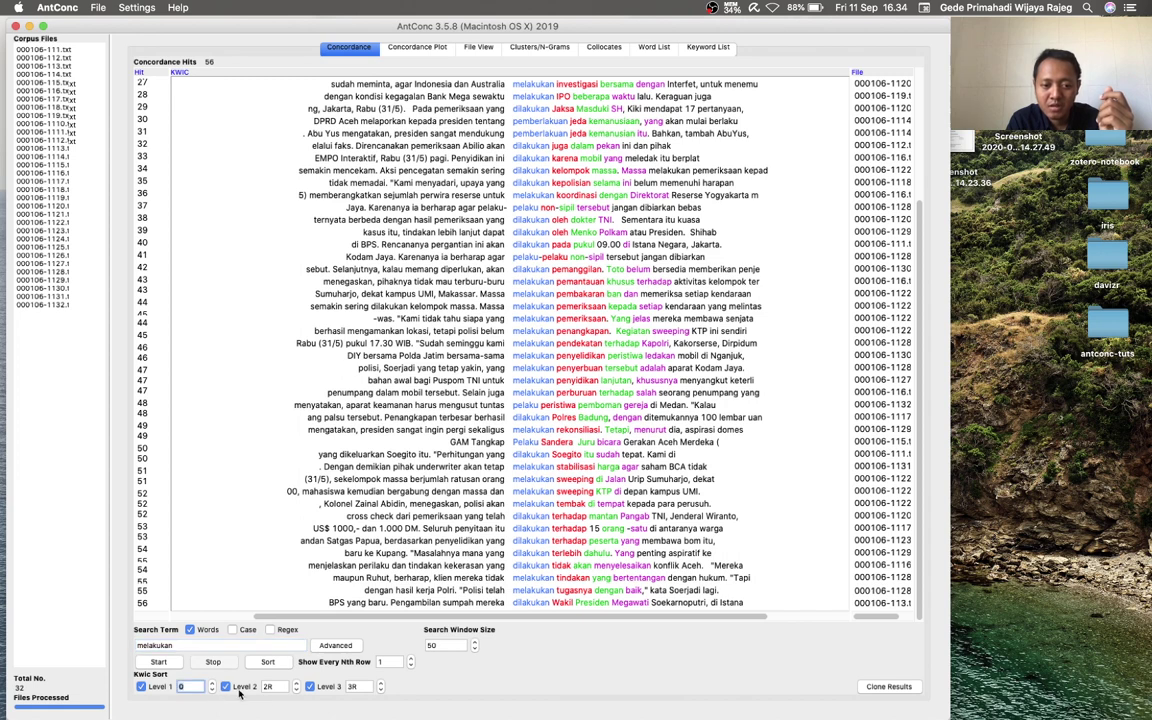
click(296, 691)
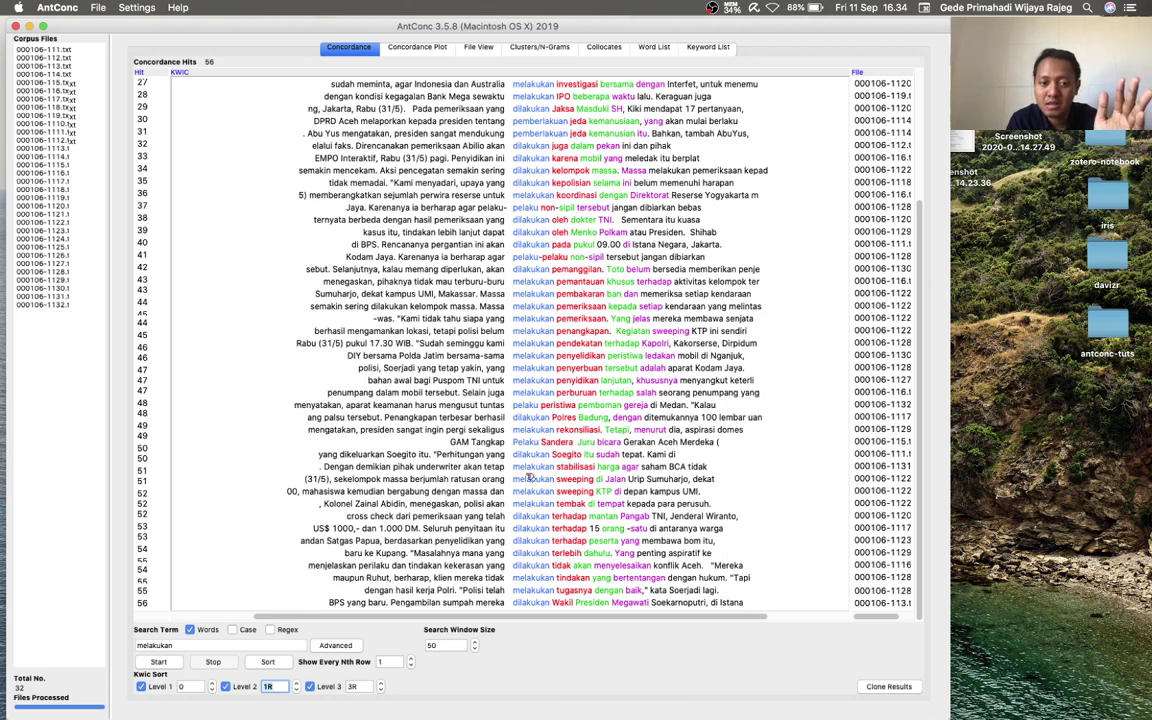
click(380, 690)
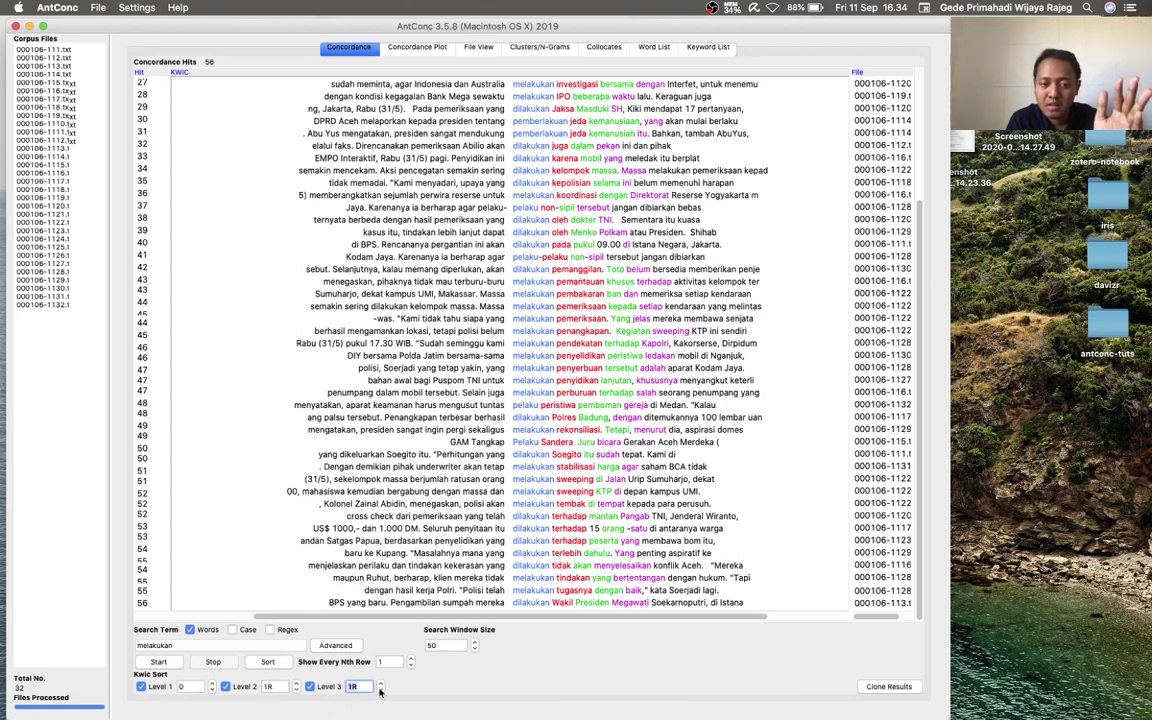
click(272, 663)
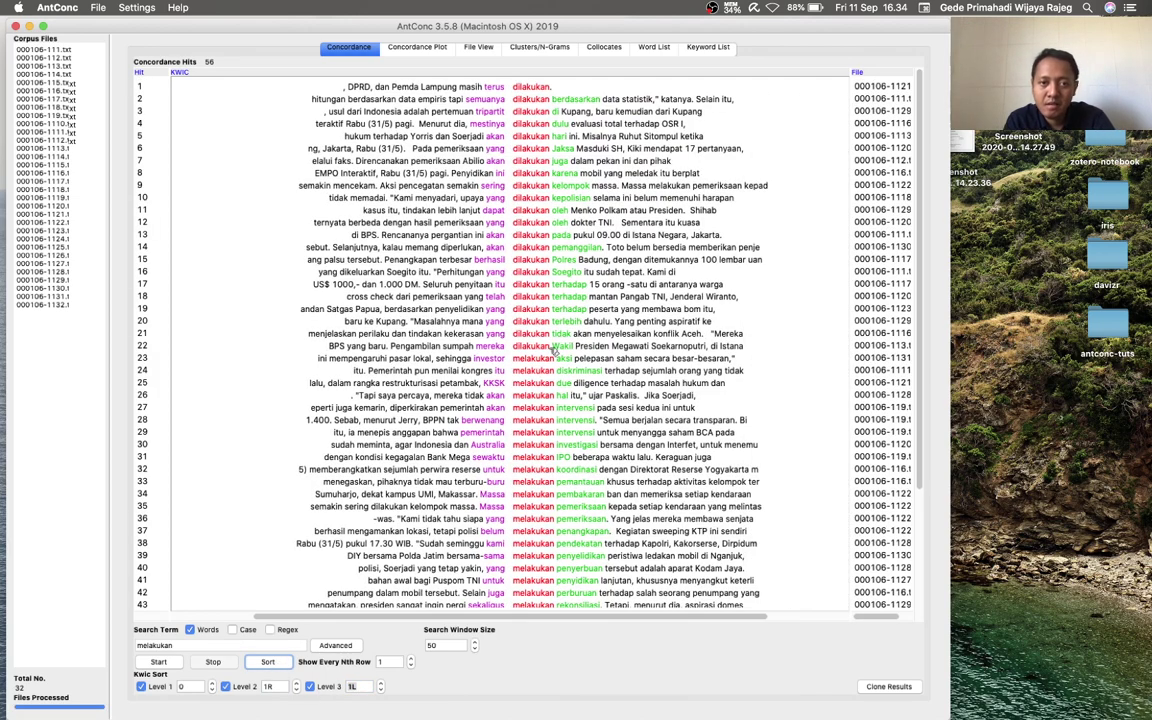
scroll(496, 340, down, 5)
scroll(549, 376, up, 5)
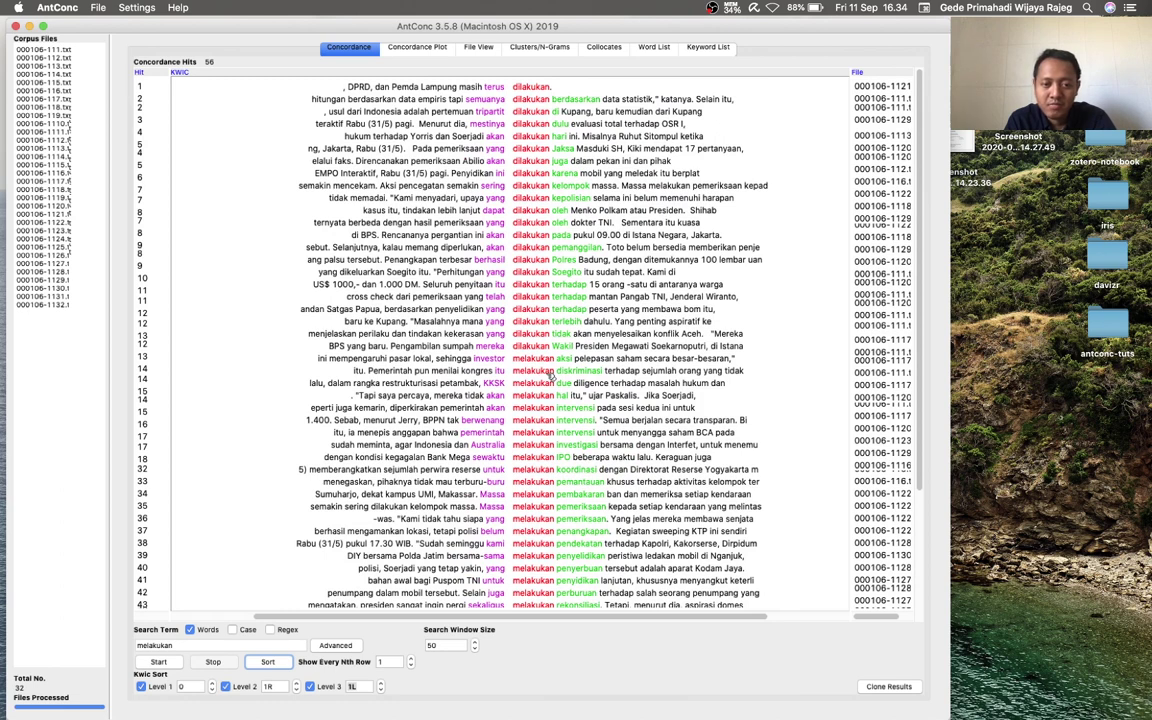
- Clear all terms from the search term list in the advanced search settings
click(323, 647)
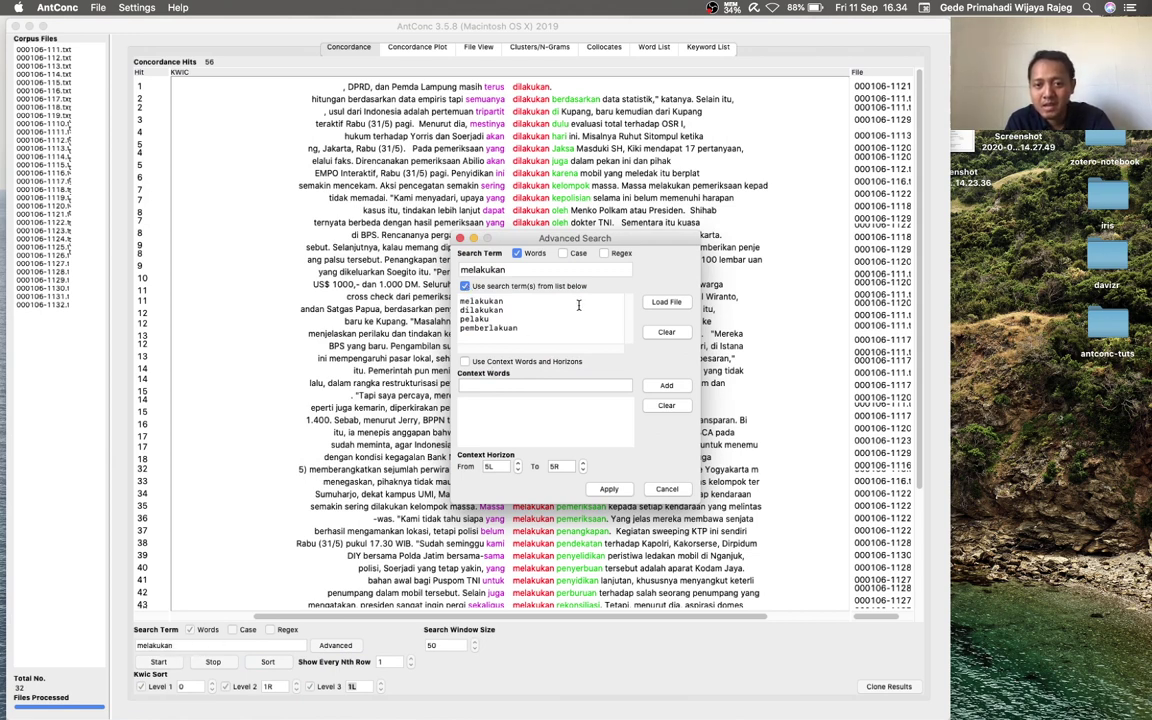
click(528, 319)
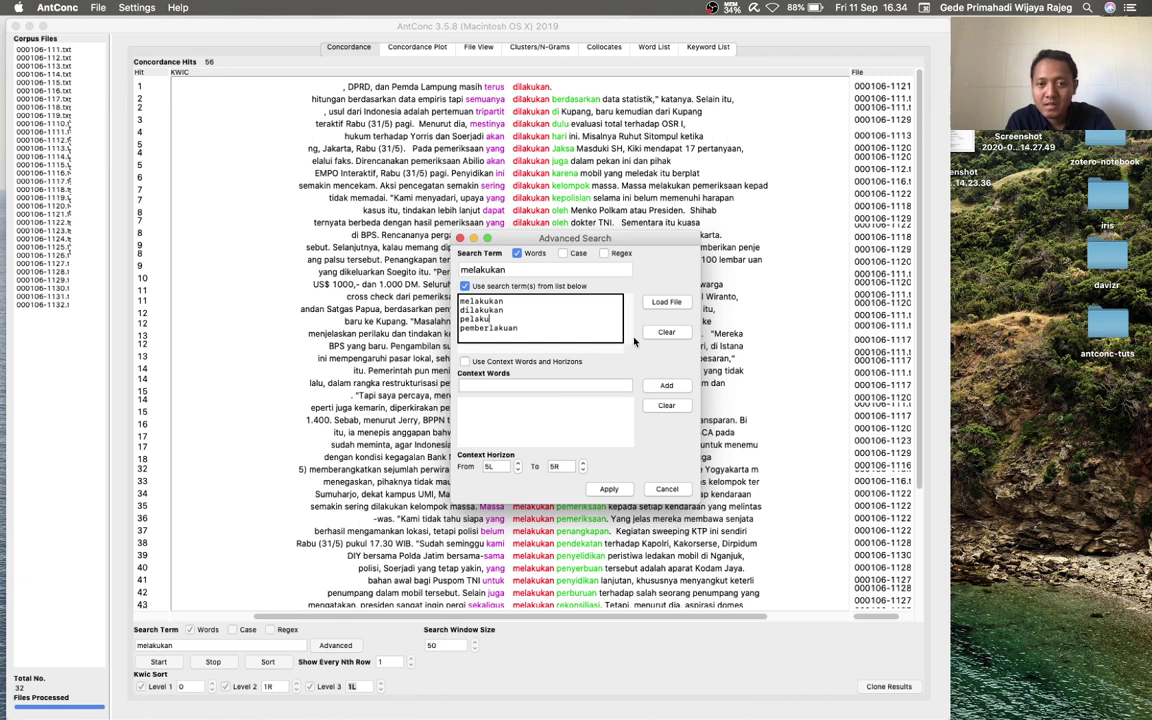
click(655, 332)
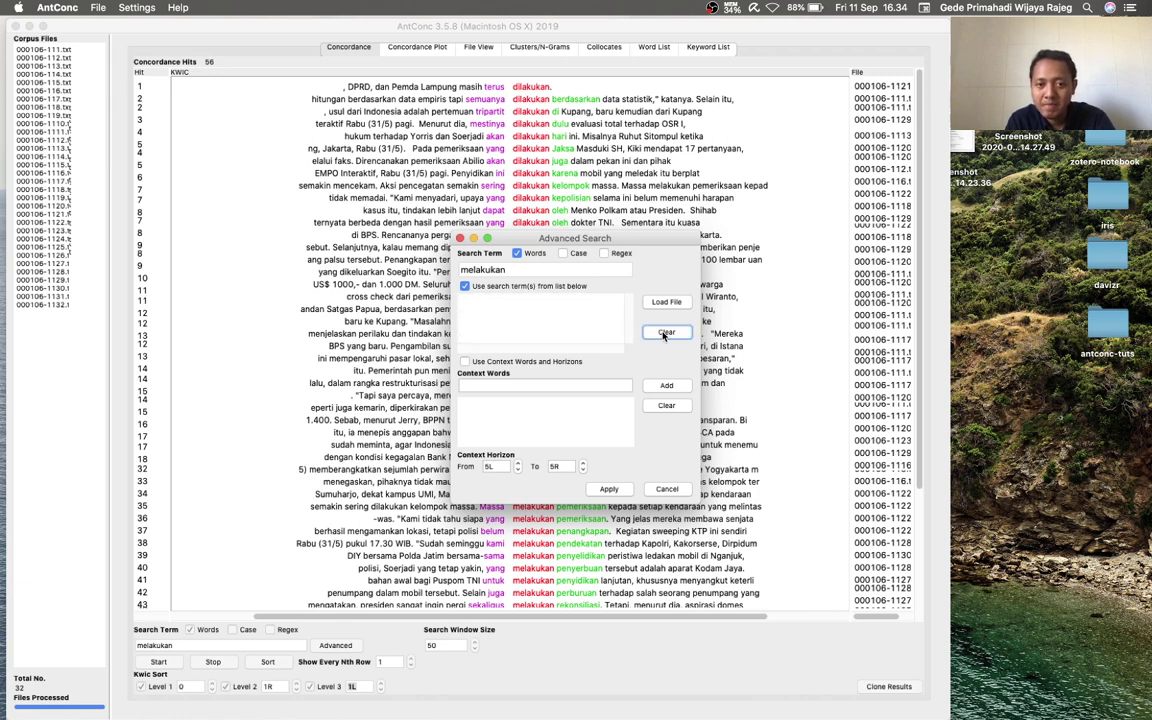
click(545, 314)
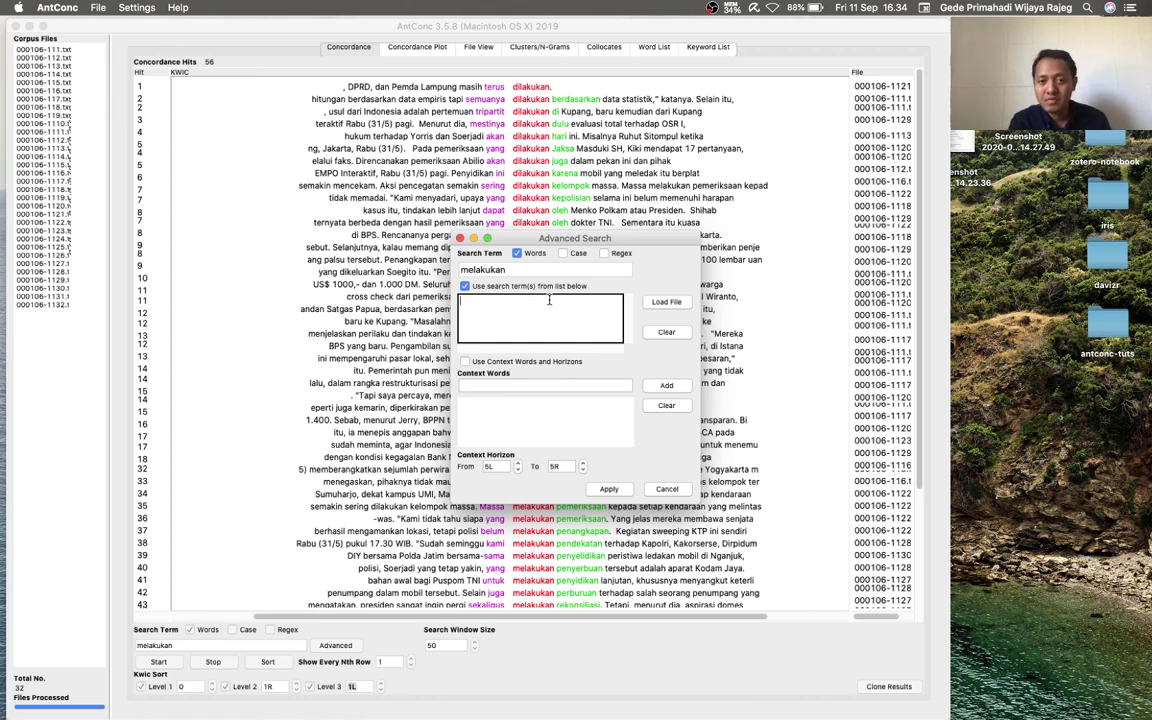
- Start loading a term list from file and select multiple_search_term in the antconc-tuts folder on the Desktop
click(667, 302)
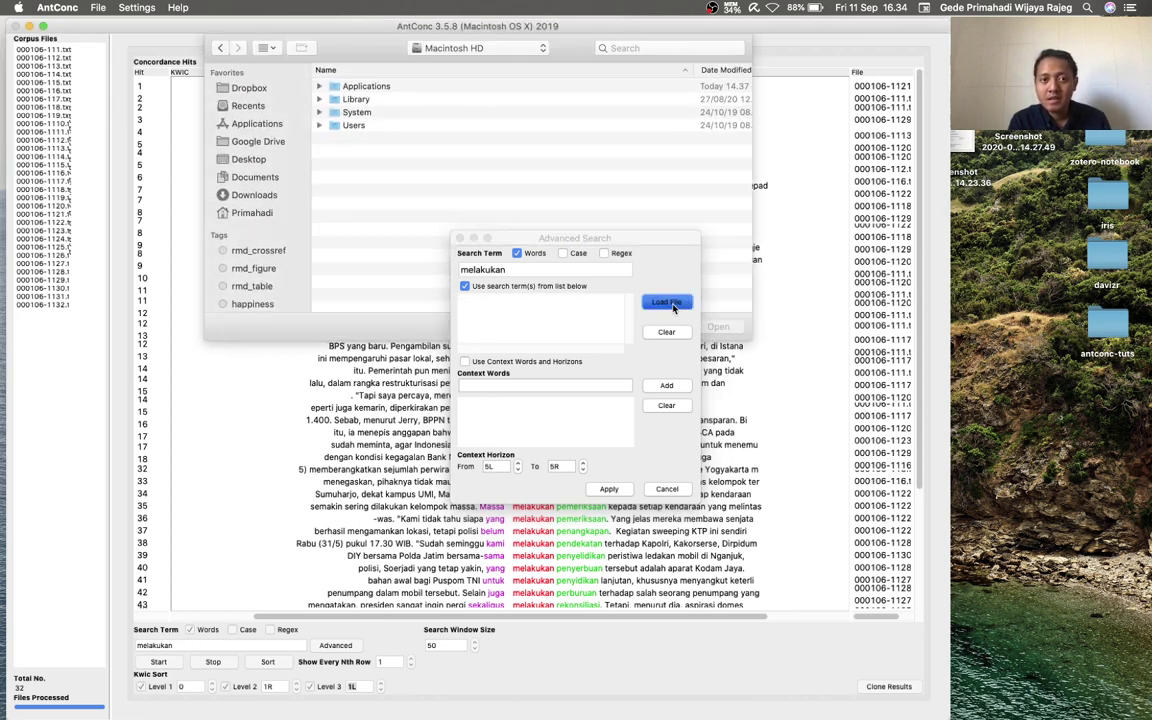
click(249, 160)
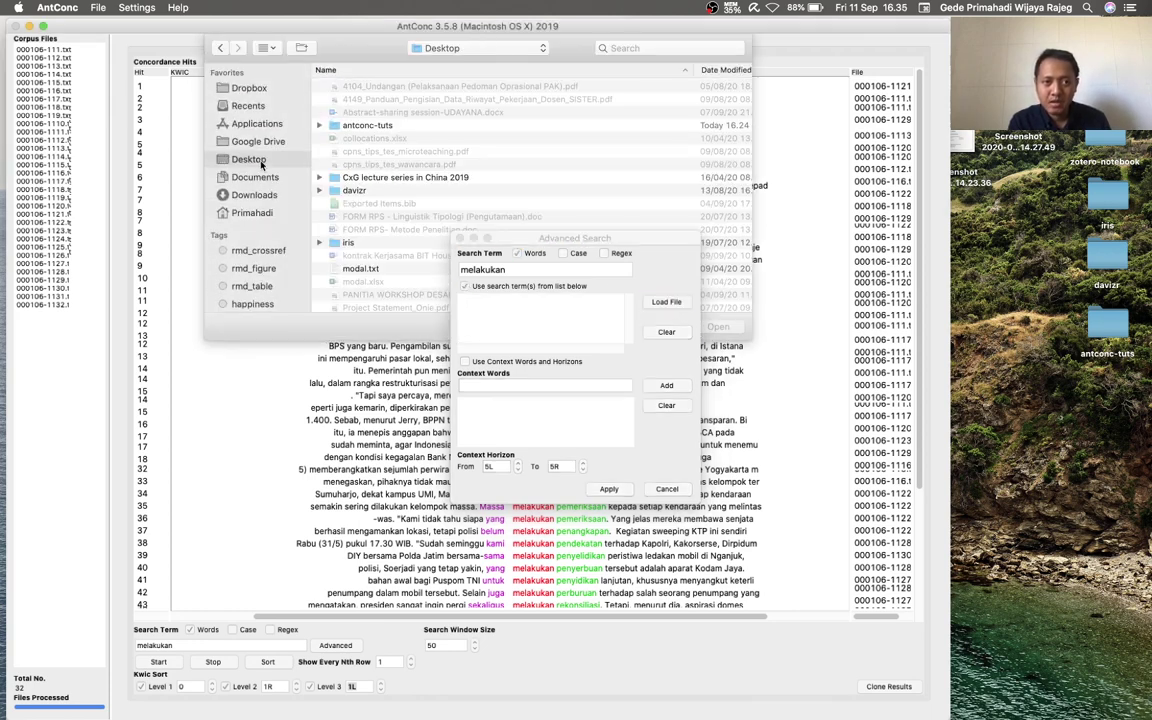
double_click(364, 124)
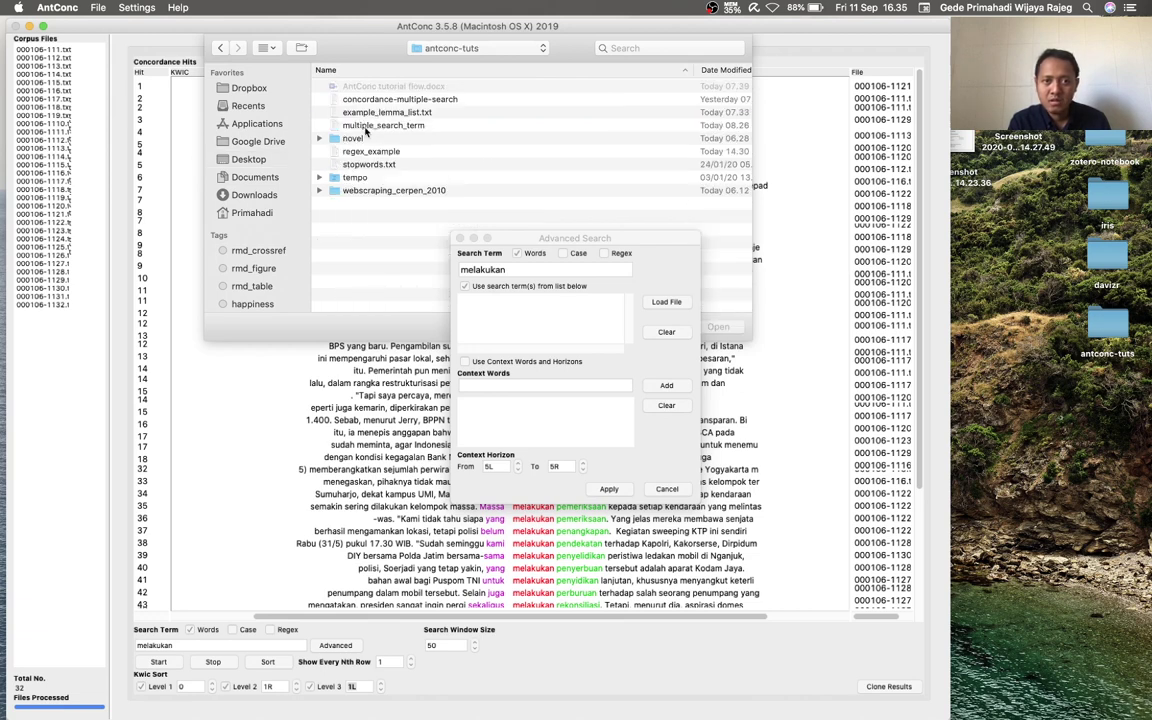
click(366, 125)
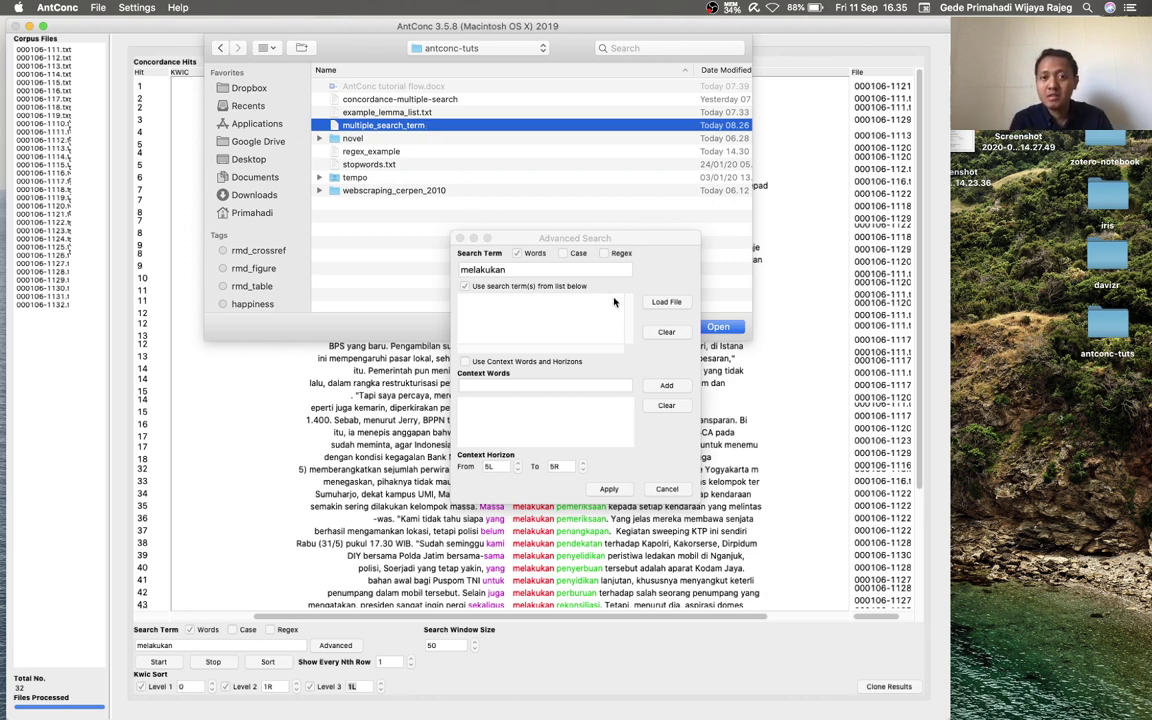
scroll(597, 190, right, 5)
scroll(597, 190, left, 5)
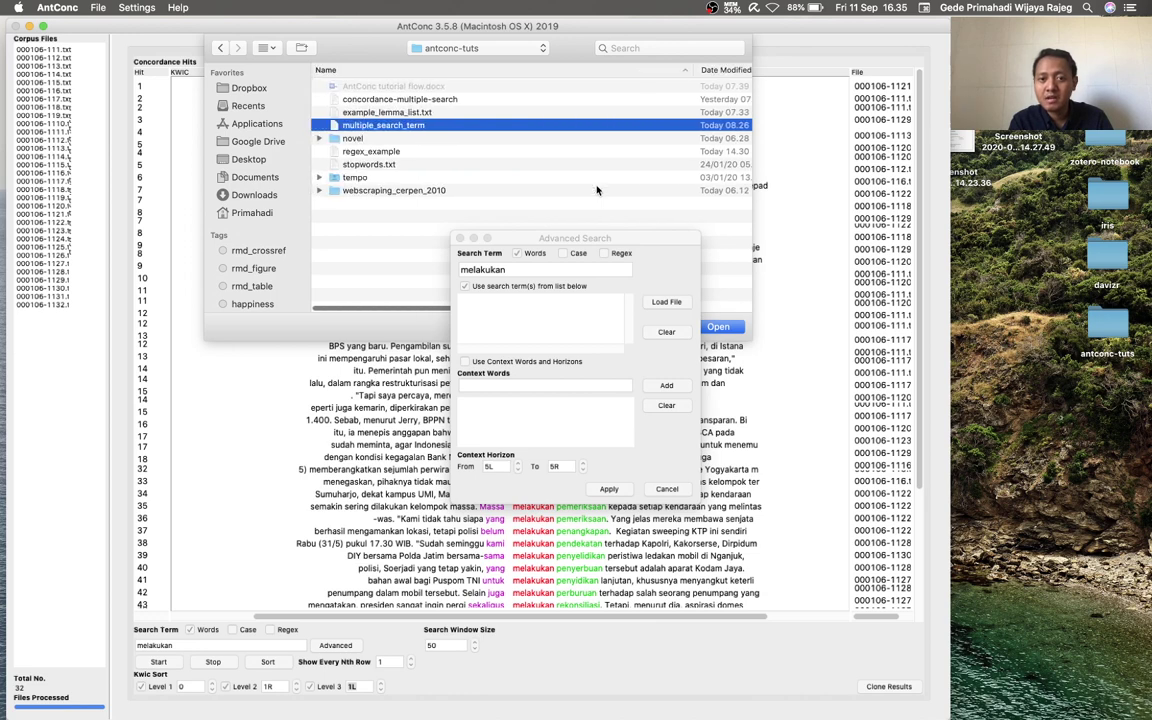
- Open multiple_search_term from the Desktop's antconc-tuts folder in TextEdit, examine its term list at a larger text size, and close it
double_click(1101, 320)
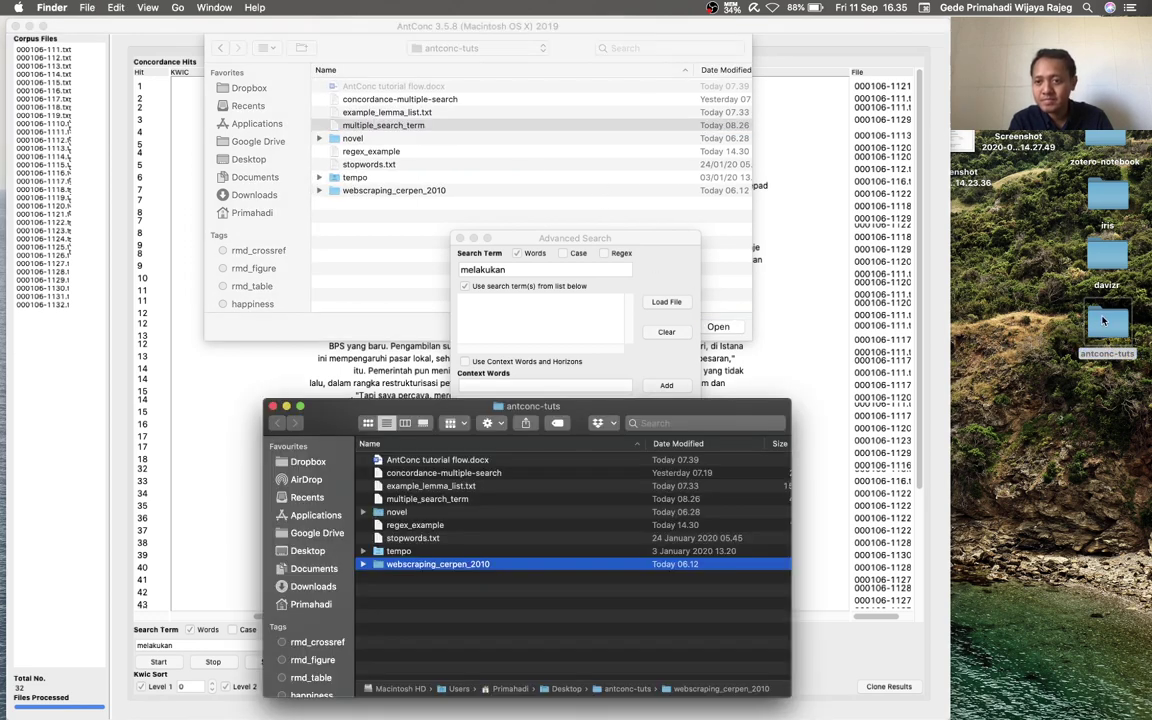
click(405, 500)
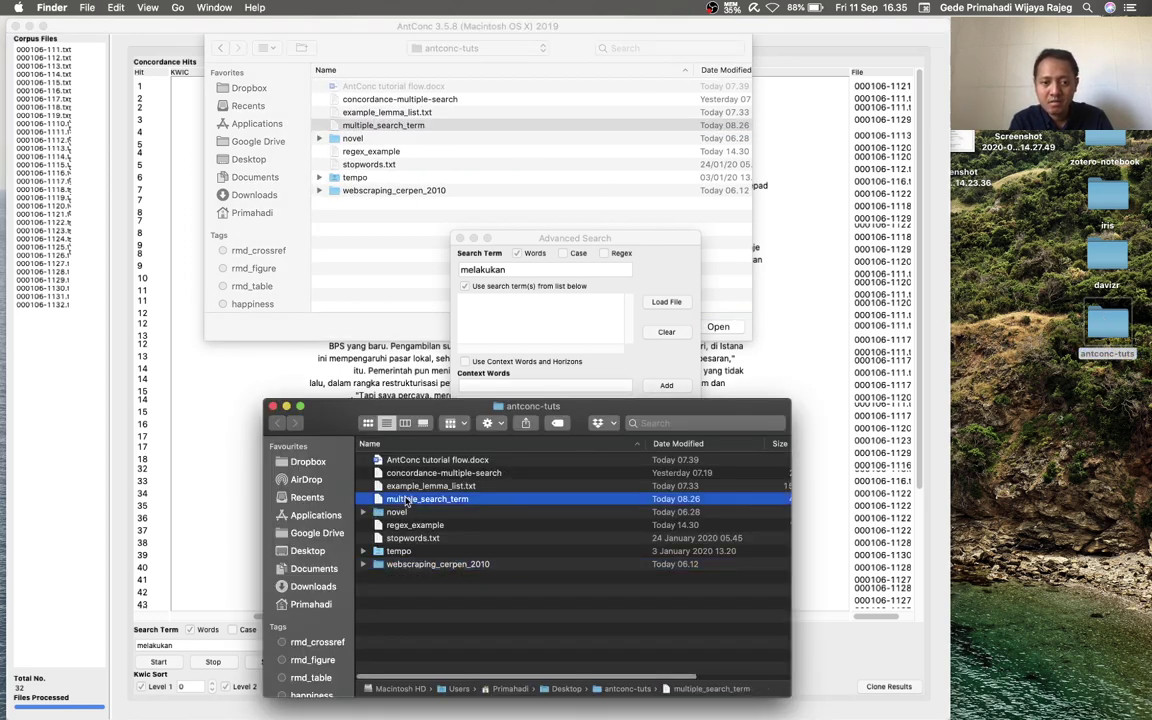
right_click(406, 500)
click(529, 393)
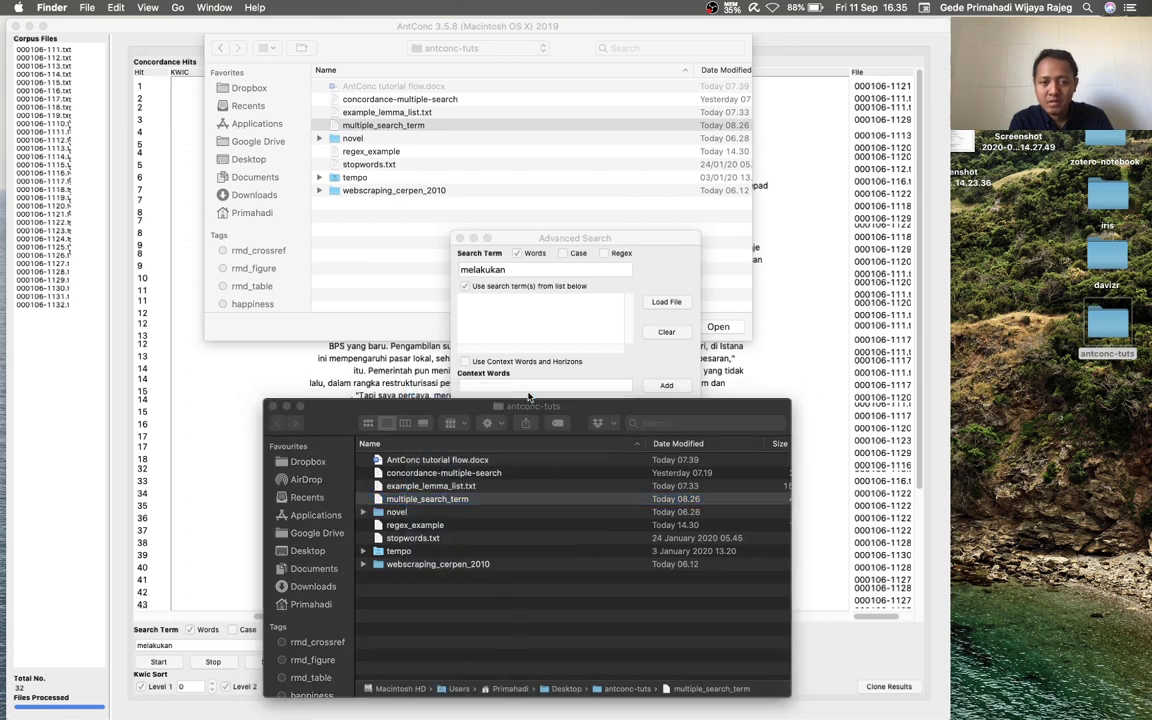
key(super+plus)
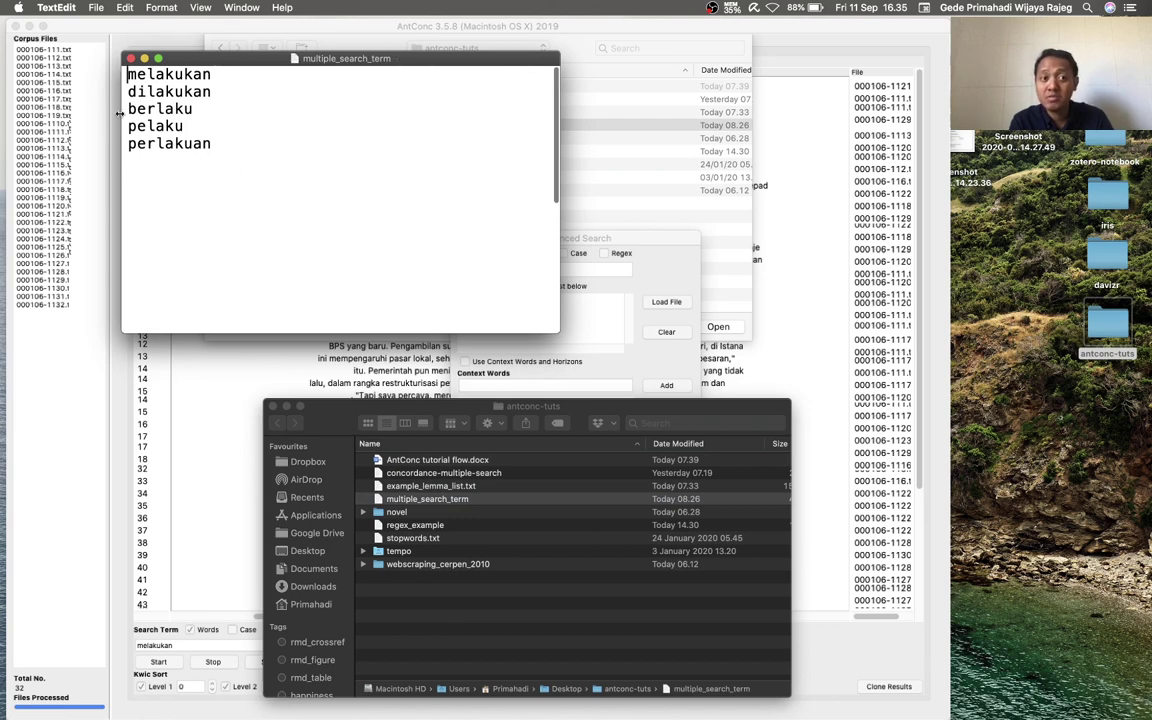
click(130, 59)
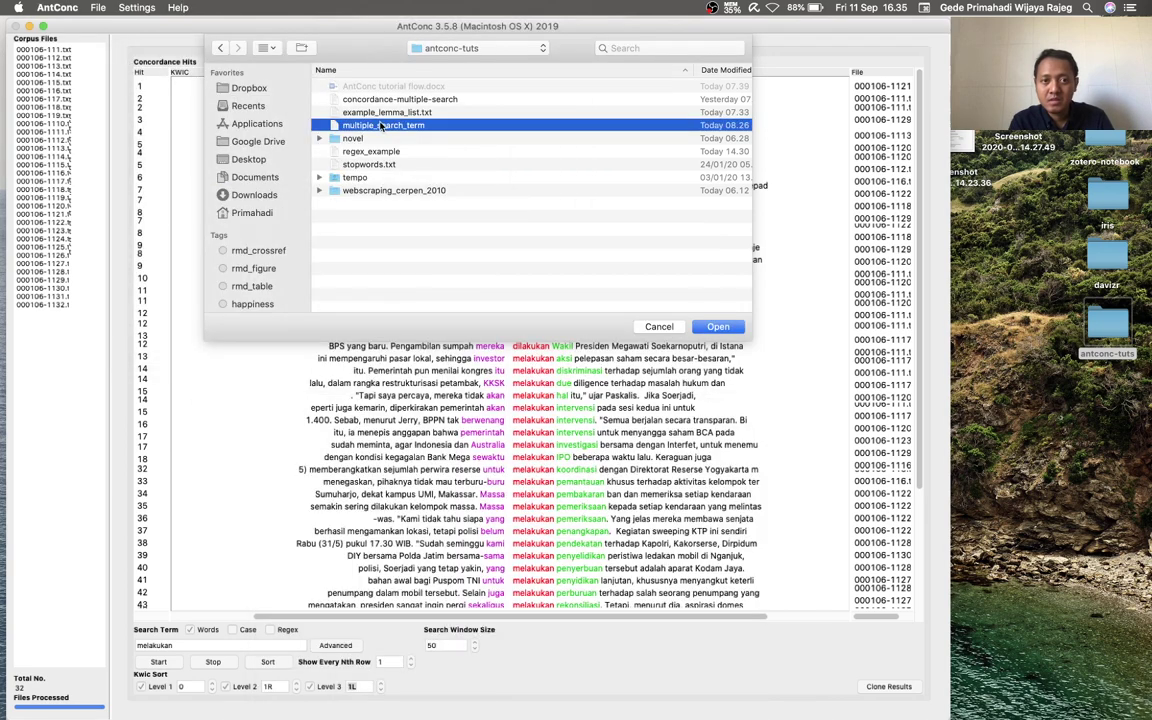
- Load the selected multiple_search_term file into the search term list and rerun the concordance search with it
click(720, 327)
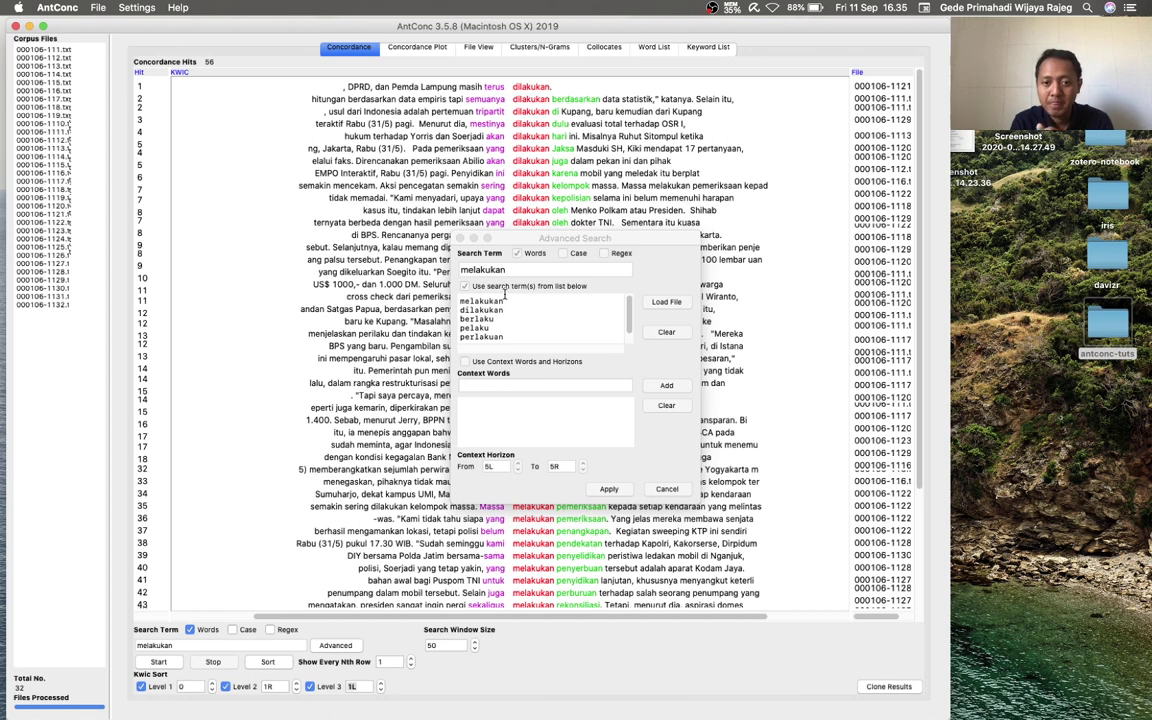
click(609, 489)
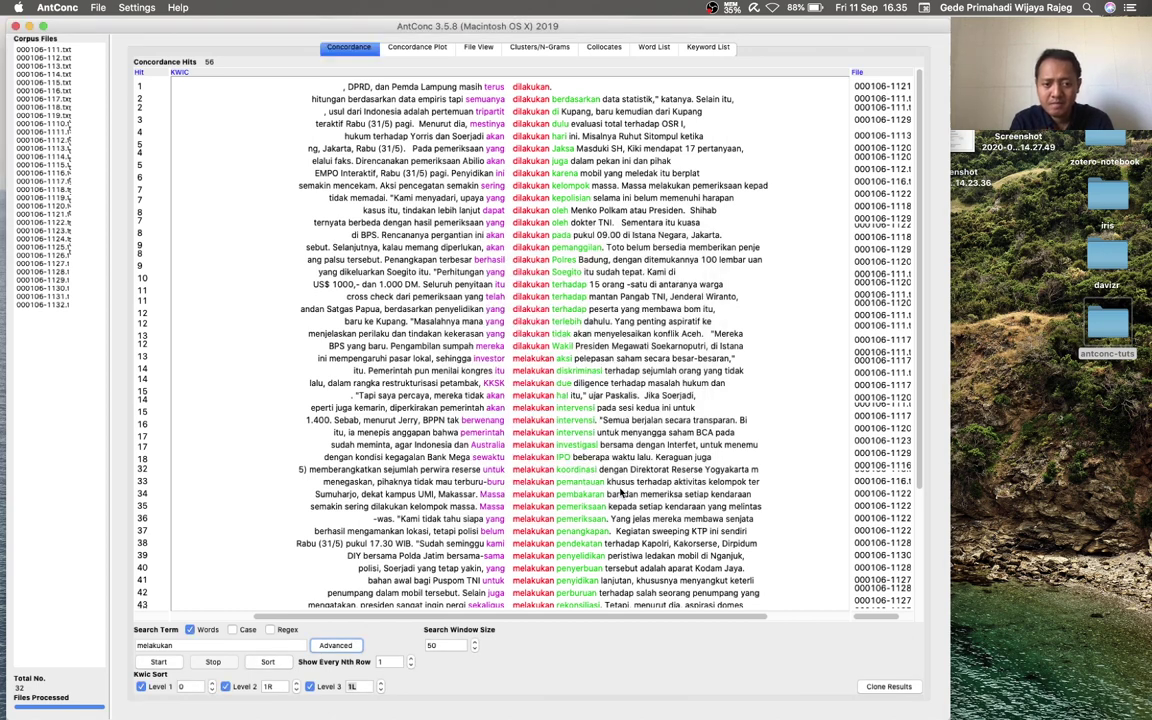
click(160, 663)
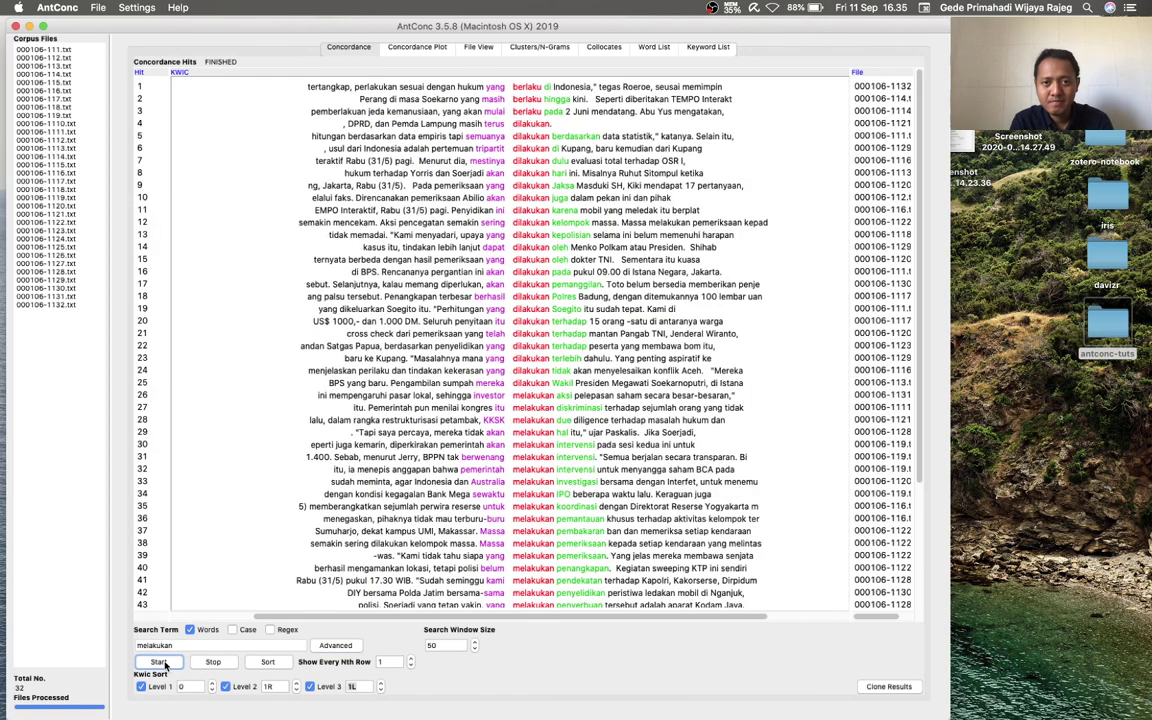
scroll(494, 292, down, 5)
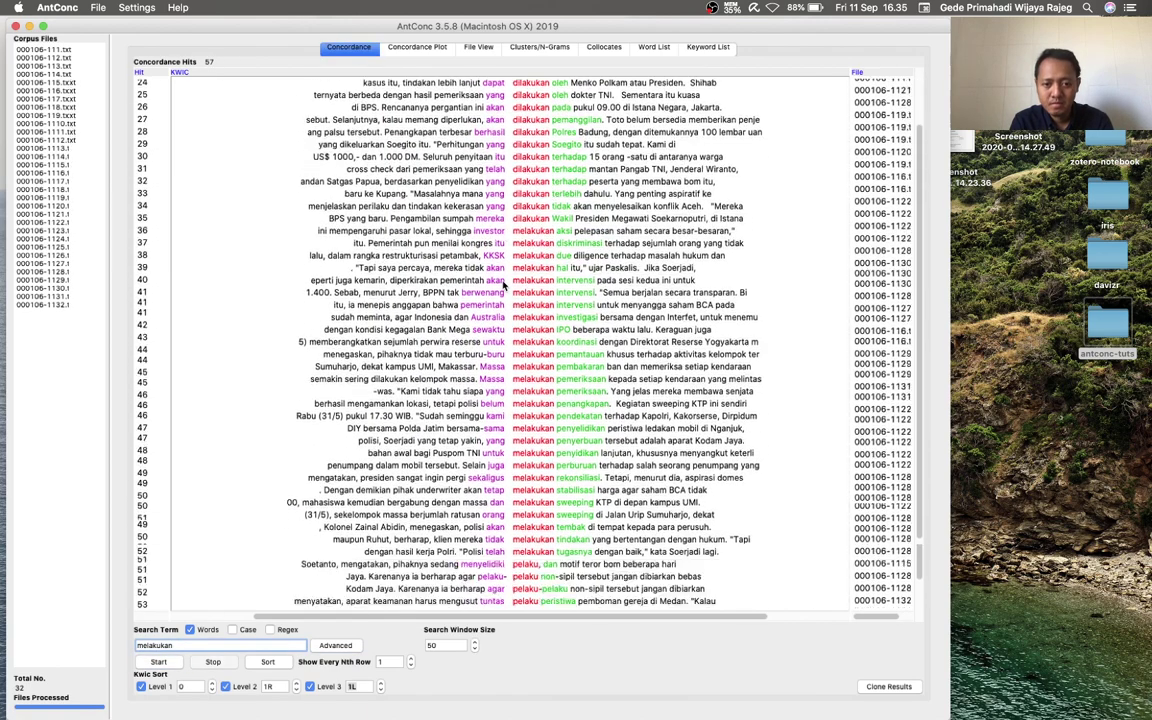
- Look through the concordance lines for the loaded search terms from beginning to end
scroll(503, 287, up, 5)
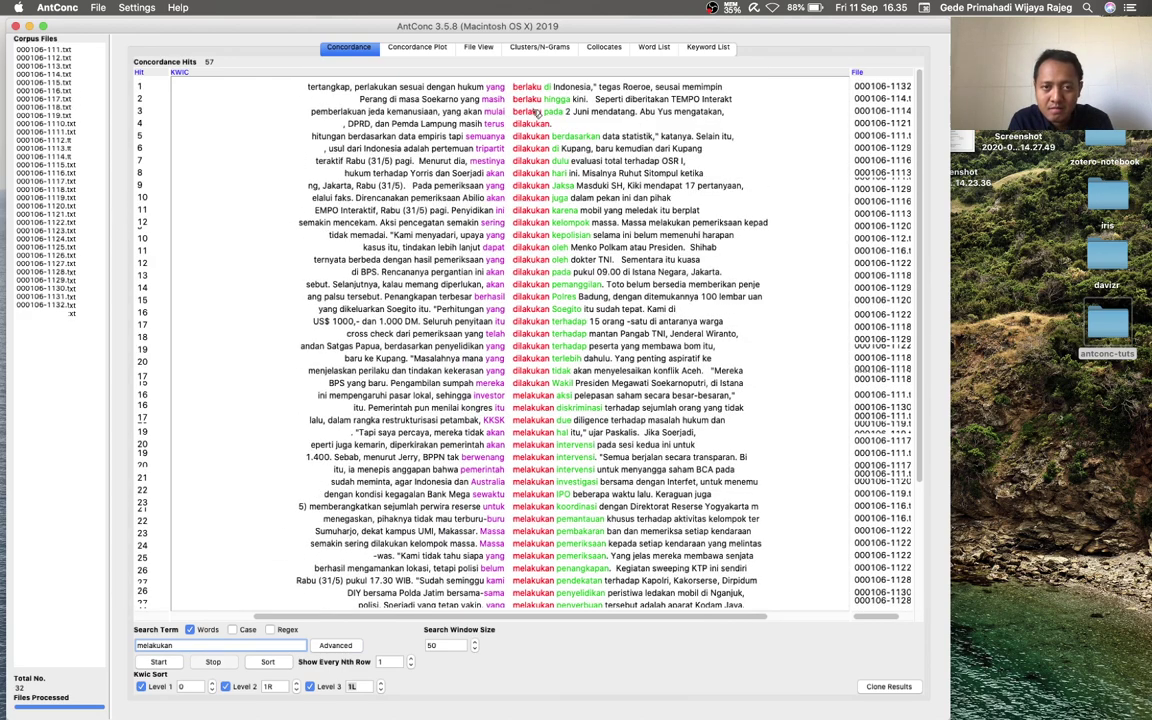
scroll(536, 116, down, 5)
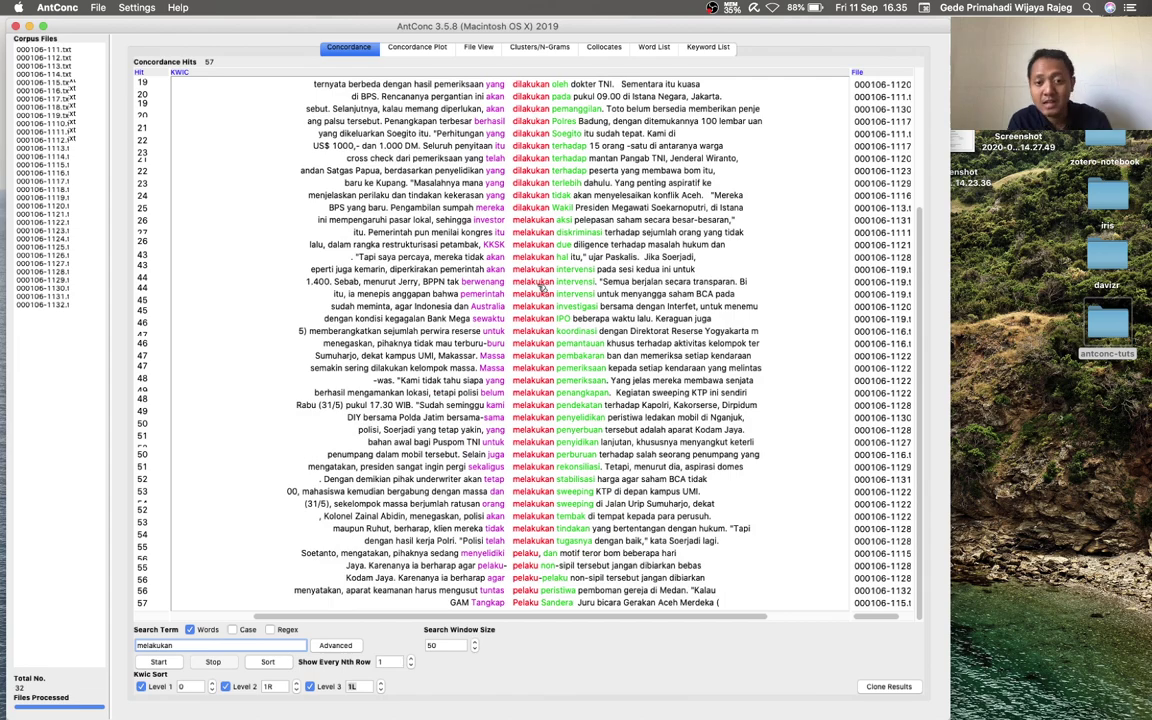
scroll(536, 113, up, 3)
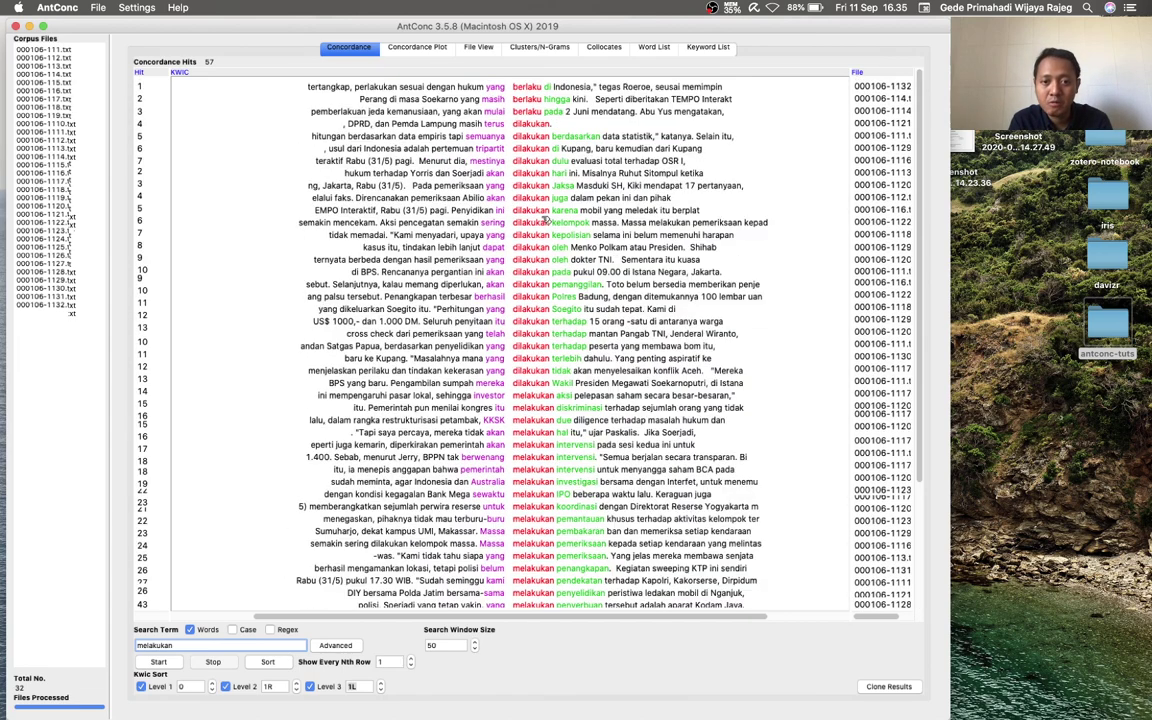
scroll(540, 160, down, 3)
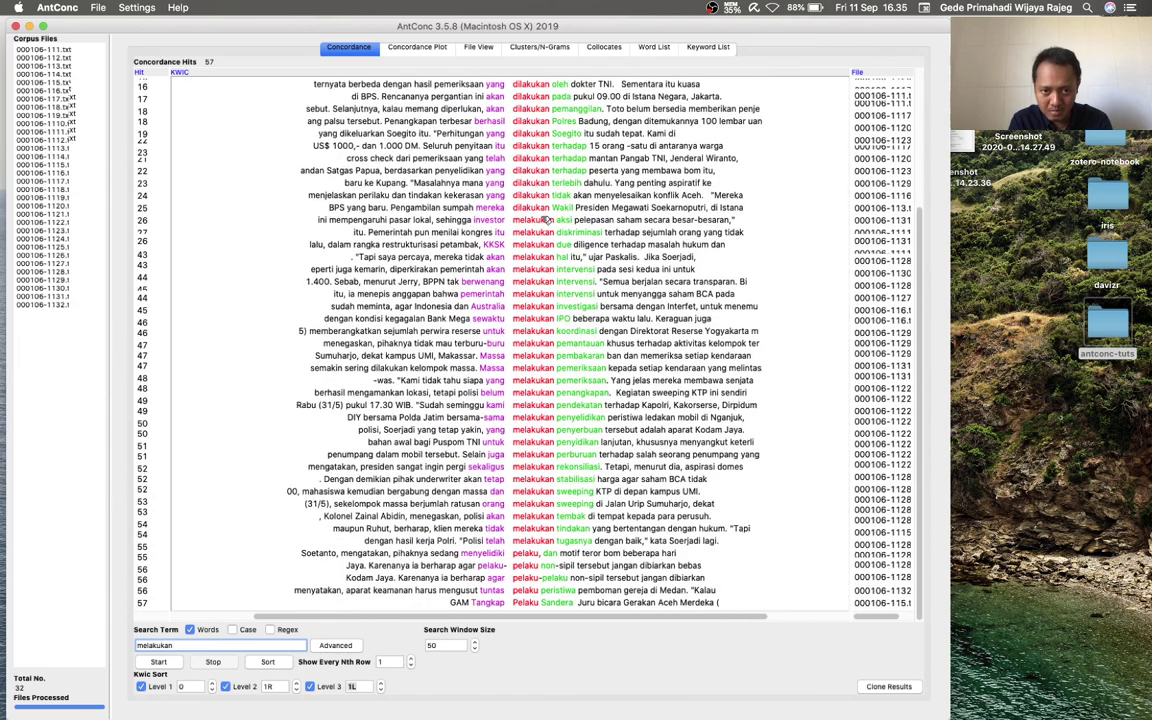
scroll(545, 219, up, 3)
scroll(546, 218, up, 1)
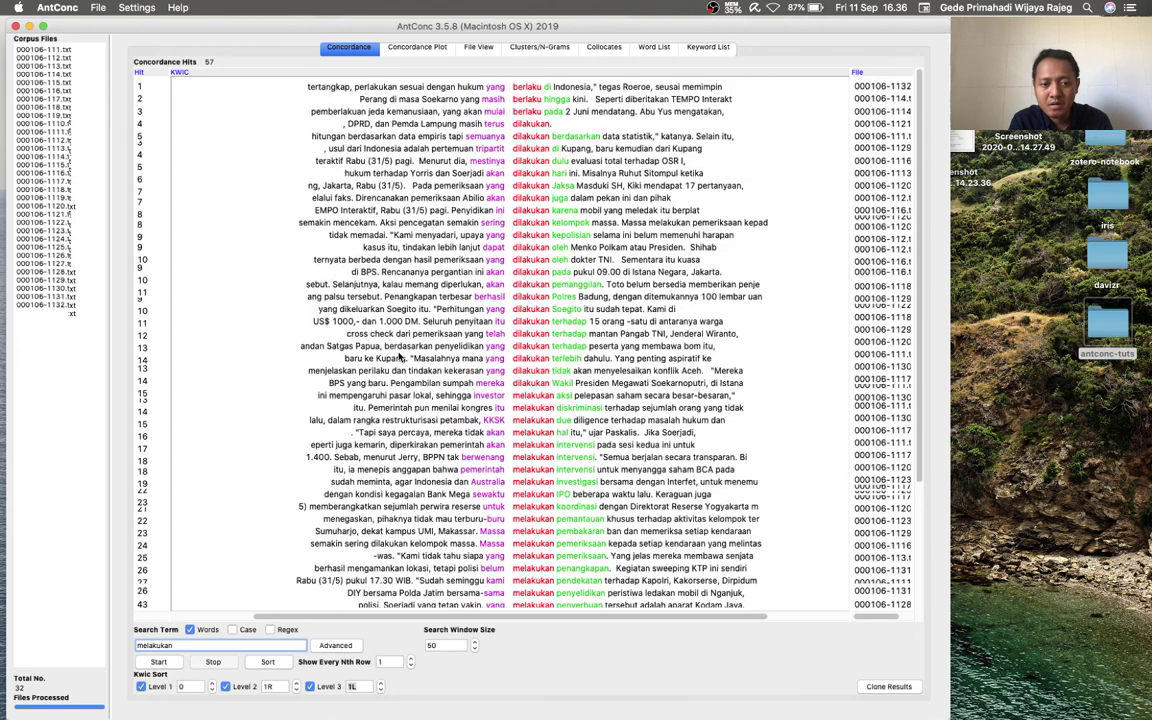
- Turn off the search term list in the advanced search settings and clear all its terms
click(334, 646)
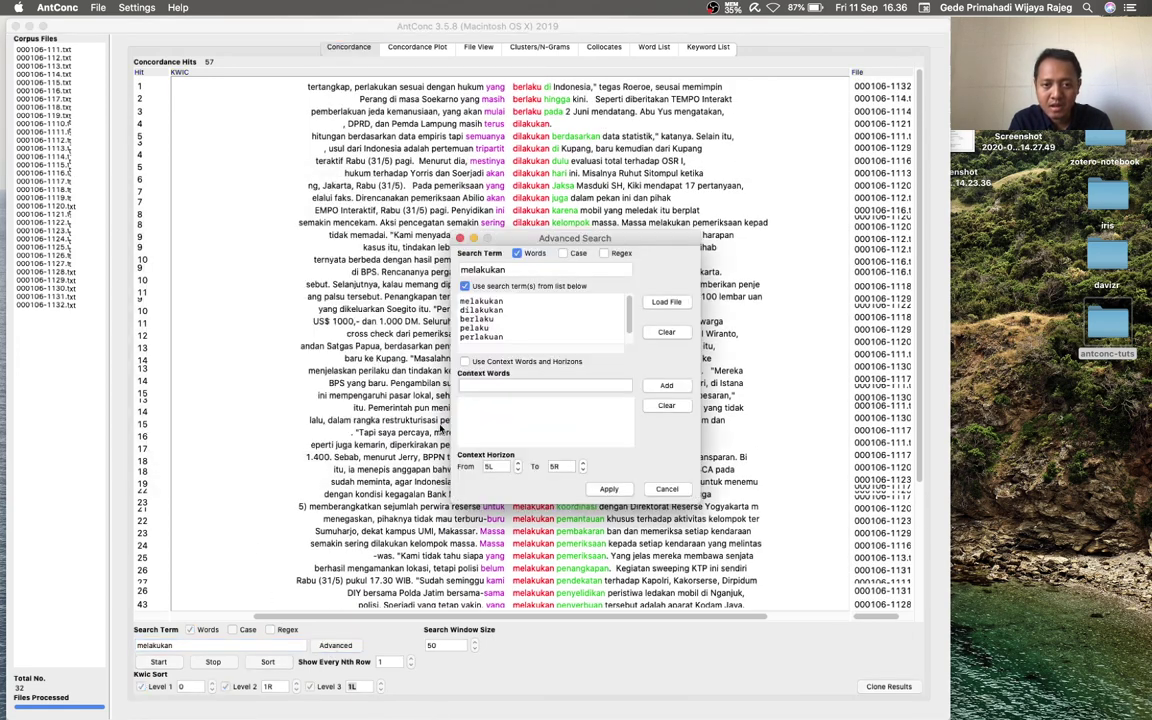
click(464, 287)
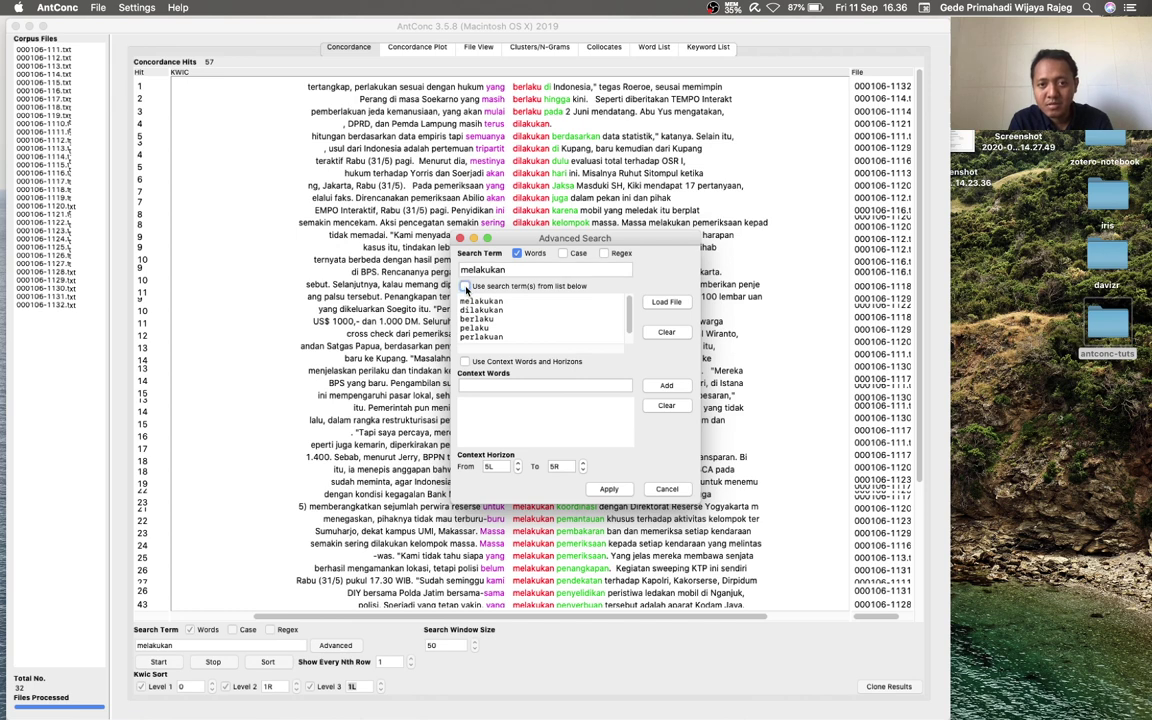
click(662, 333)
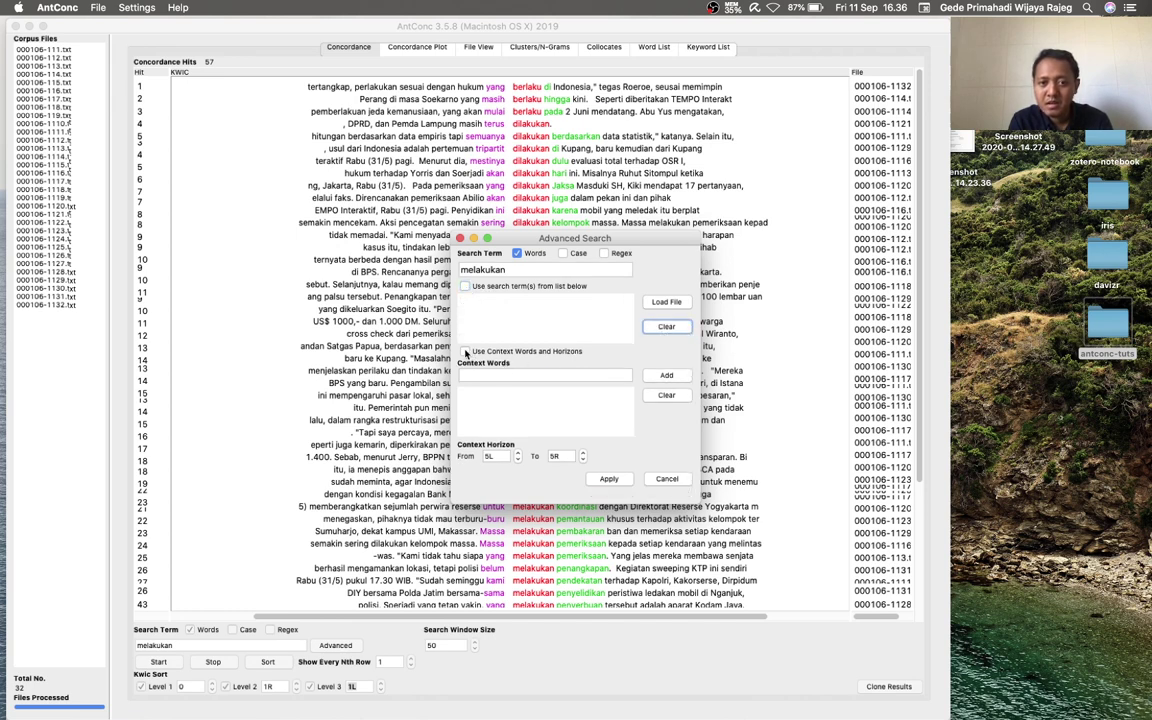
- Enable context words and horizons, add pemeriksaan and pemantauan as context words, and apply the advanced search settings
click(465, 352)
click(486, 306)
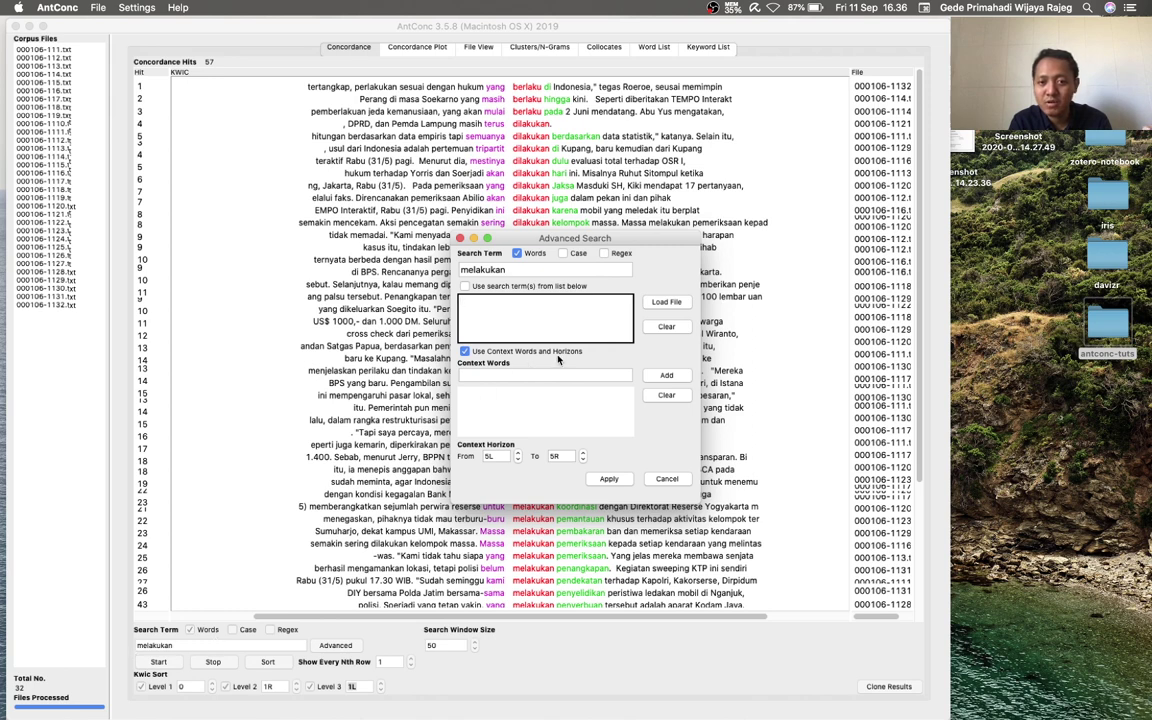
click(527, 375)
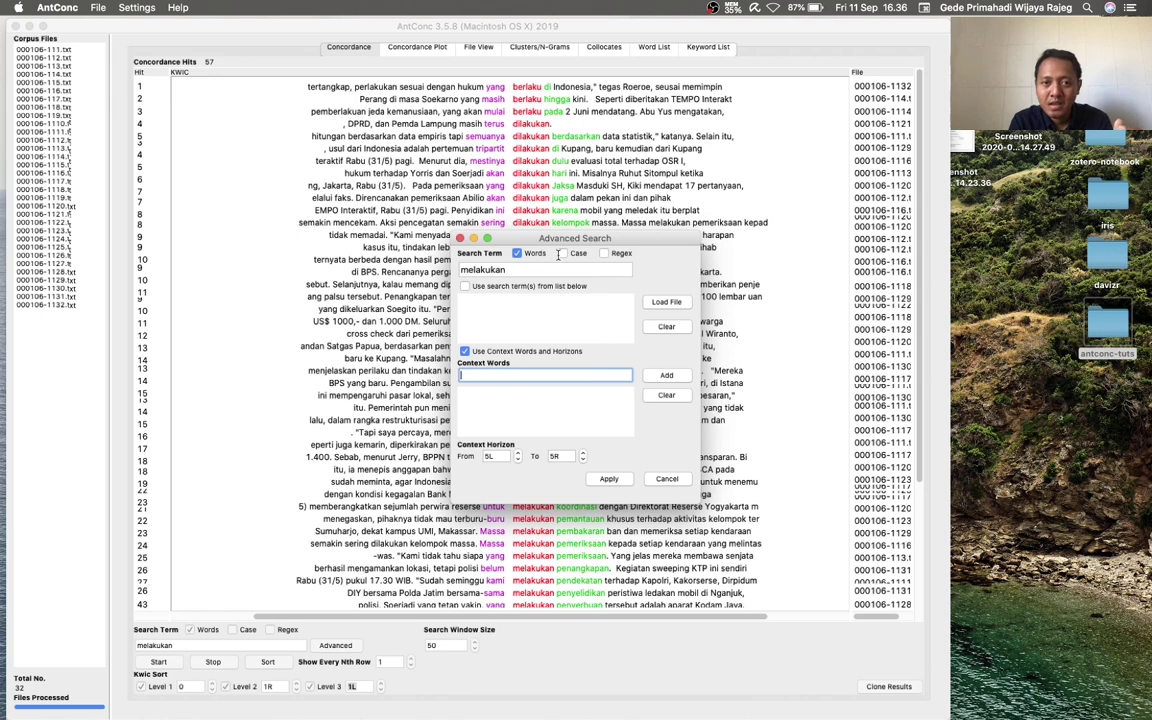
drag(505, 246, 778, 230)
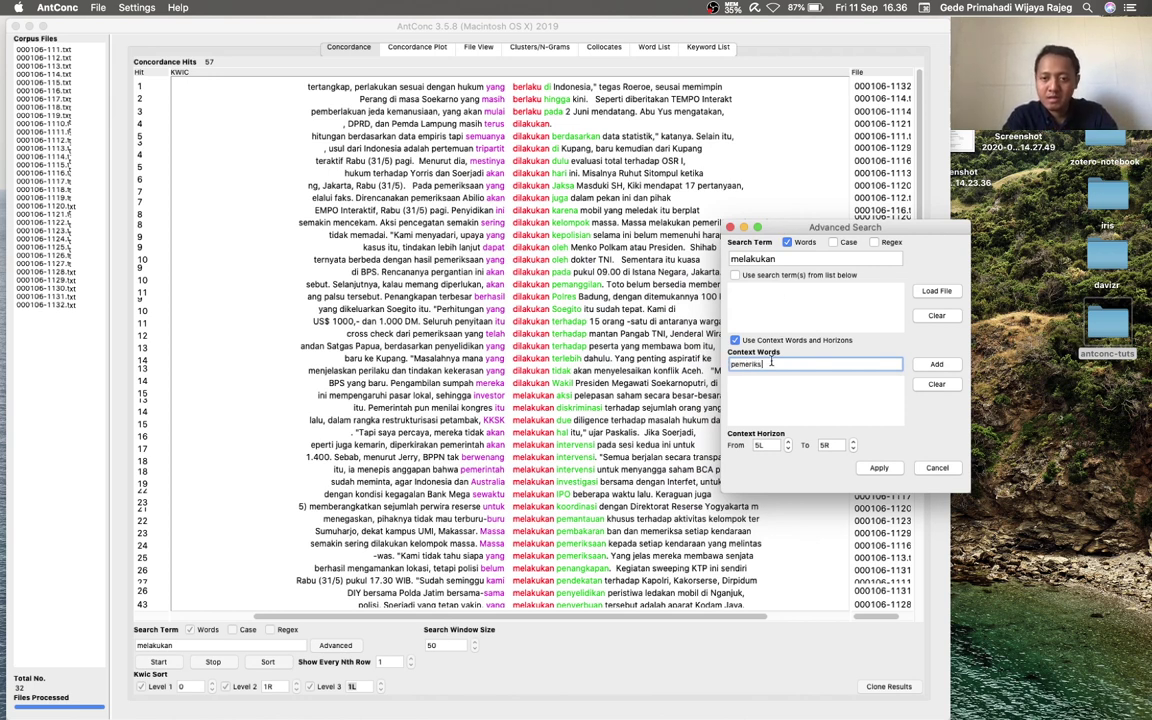
key(Return)
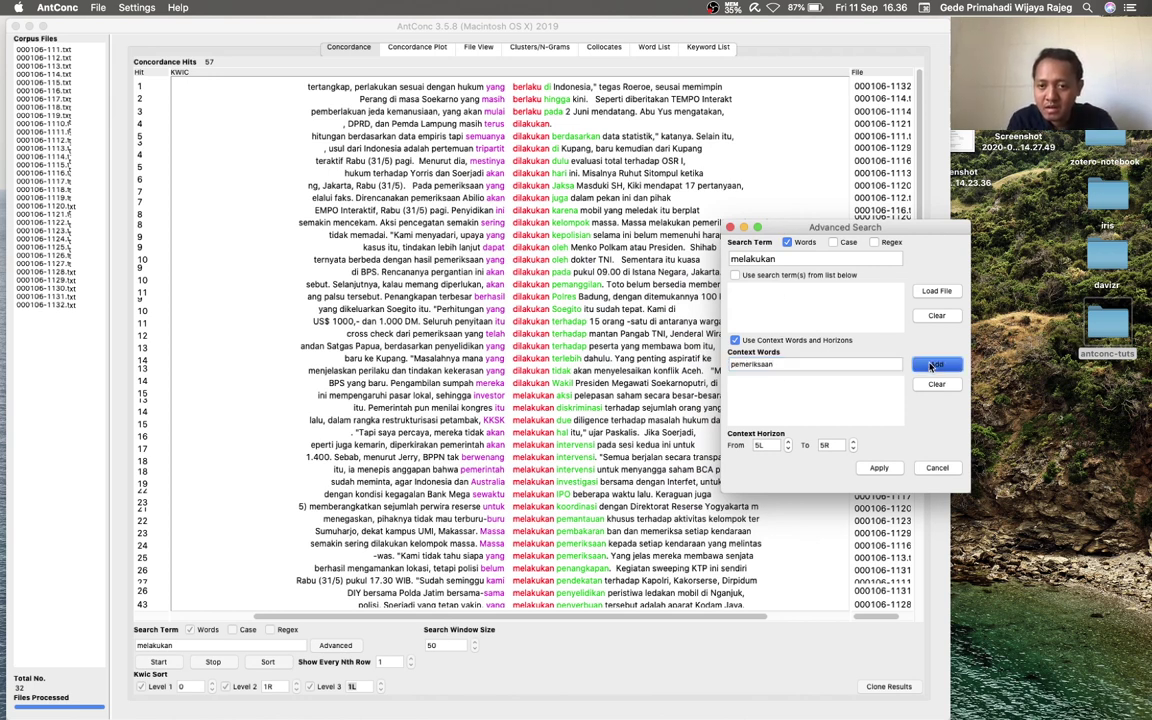
click(825, 363)
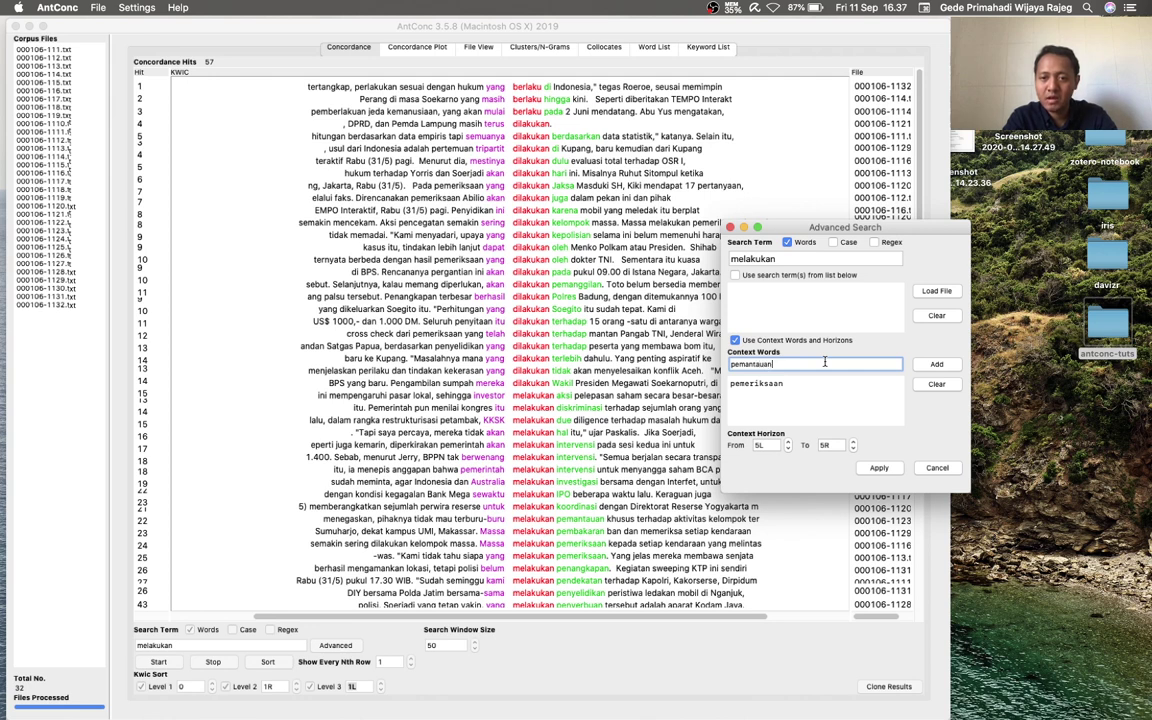
key(Return)
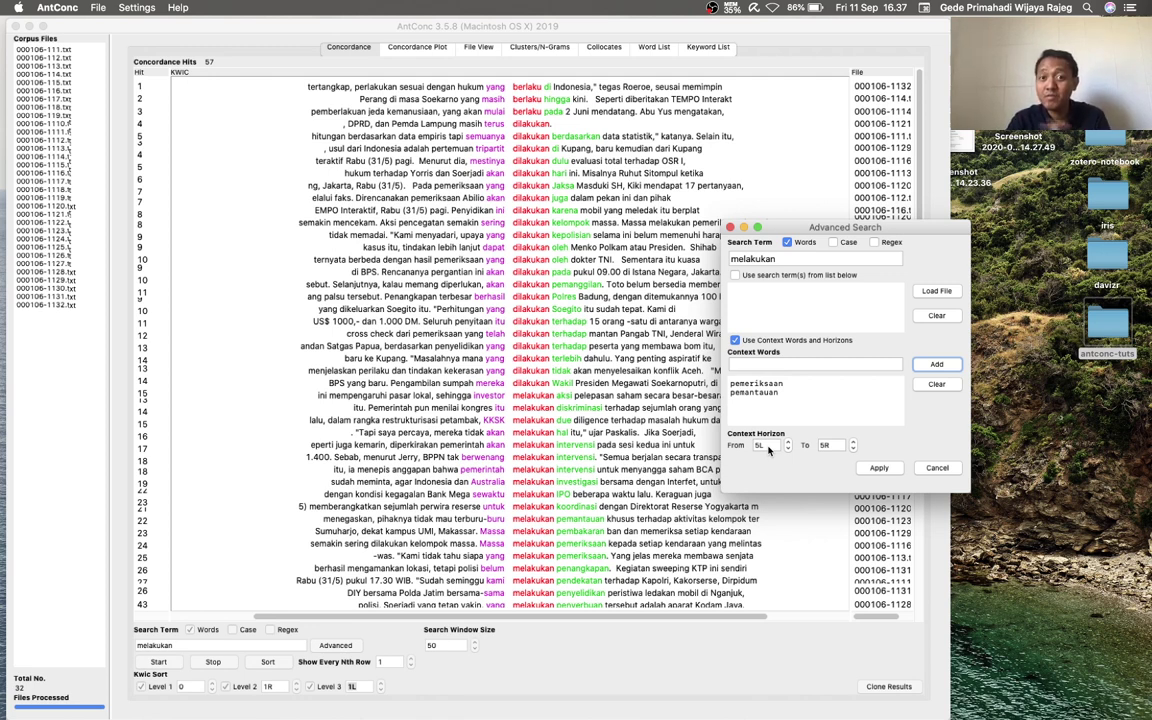
click(878, 468)
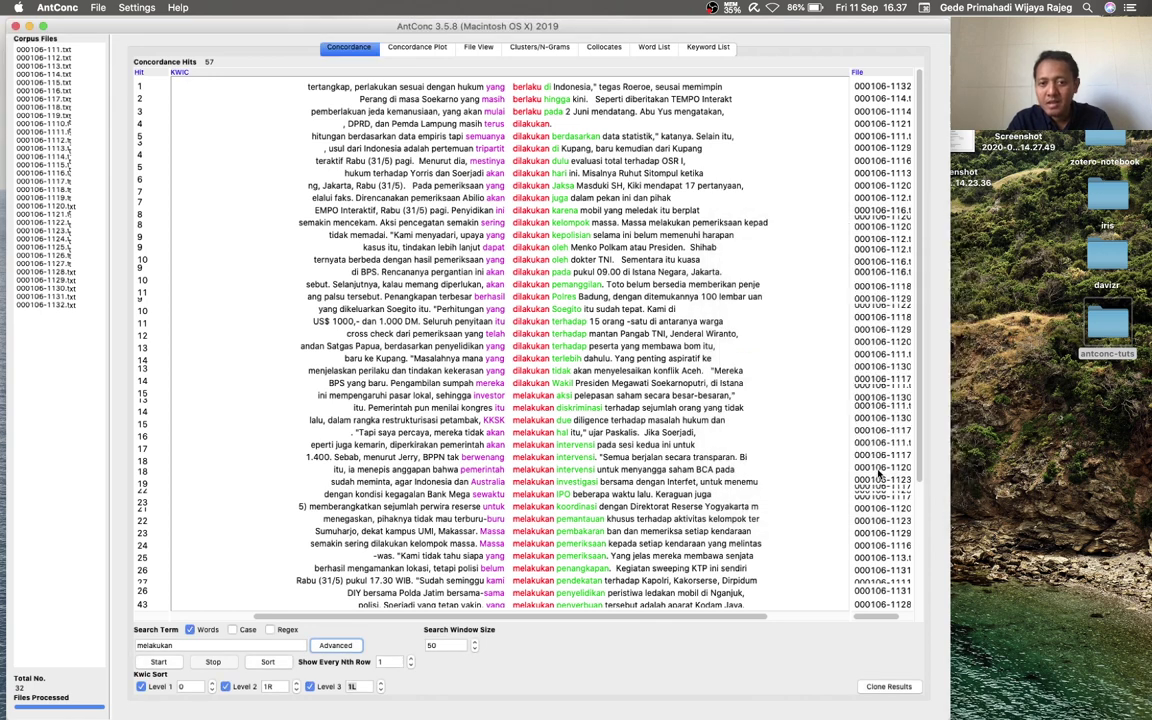
- Run the concordance search for melakukan with the applied context words
click(181, 647)
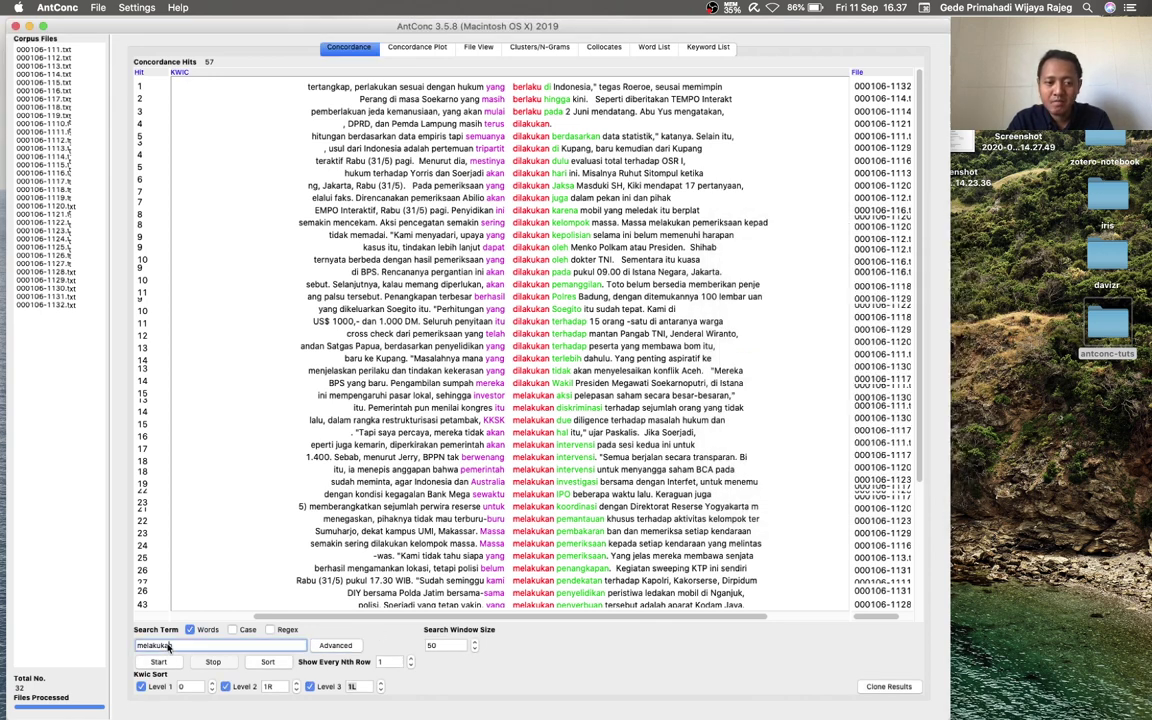
drag(185, 648, 128, 645)
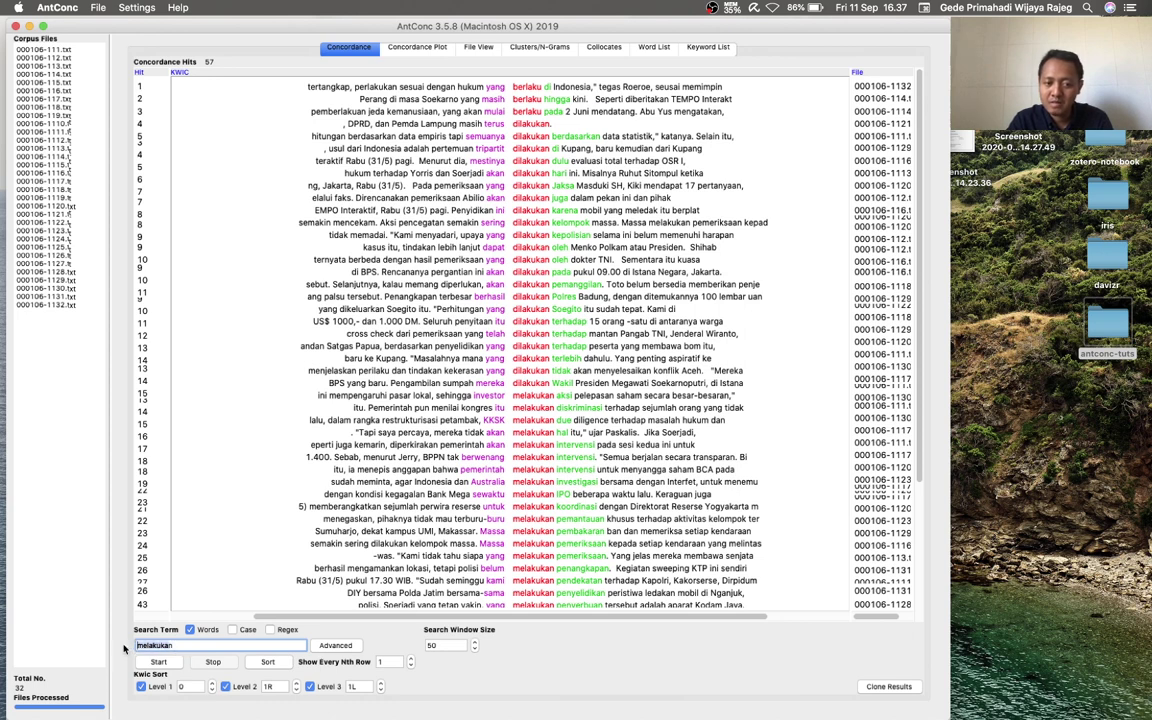
click(158, 662)
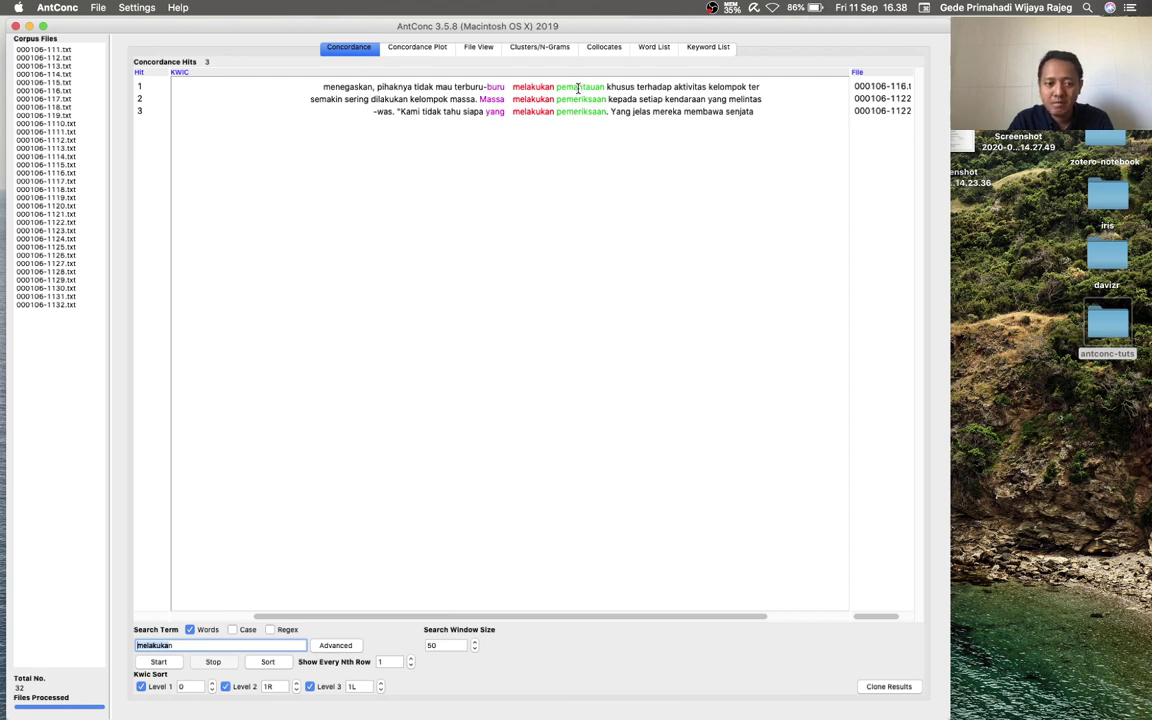
- Review the context words and horizon in the advanced search settings, close them, and clear the melakukan search term
click(337, 646)
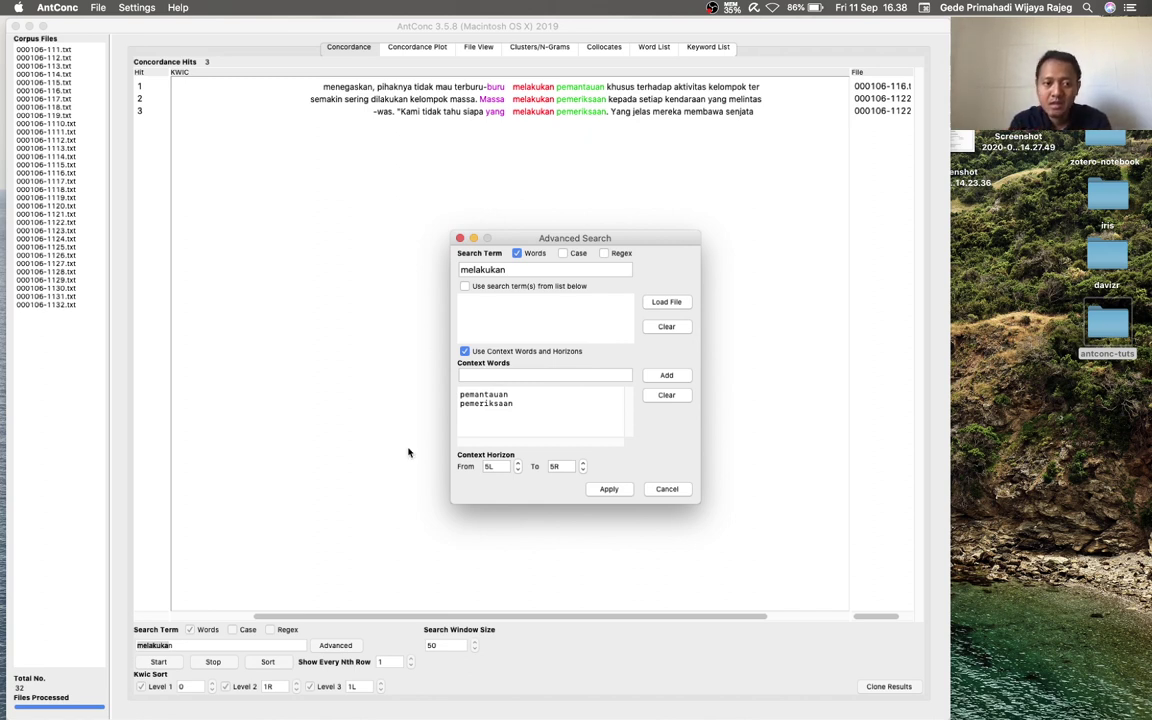
click(460, 239)
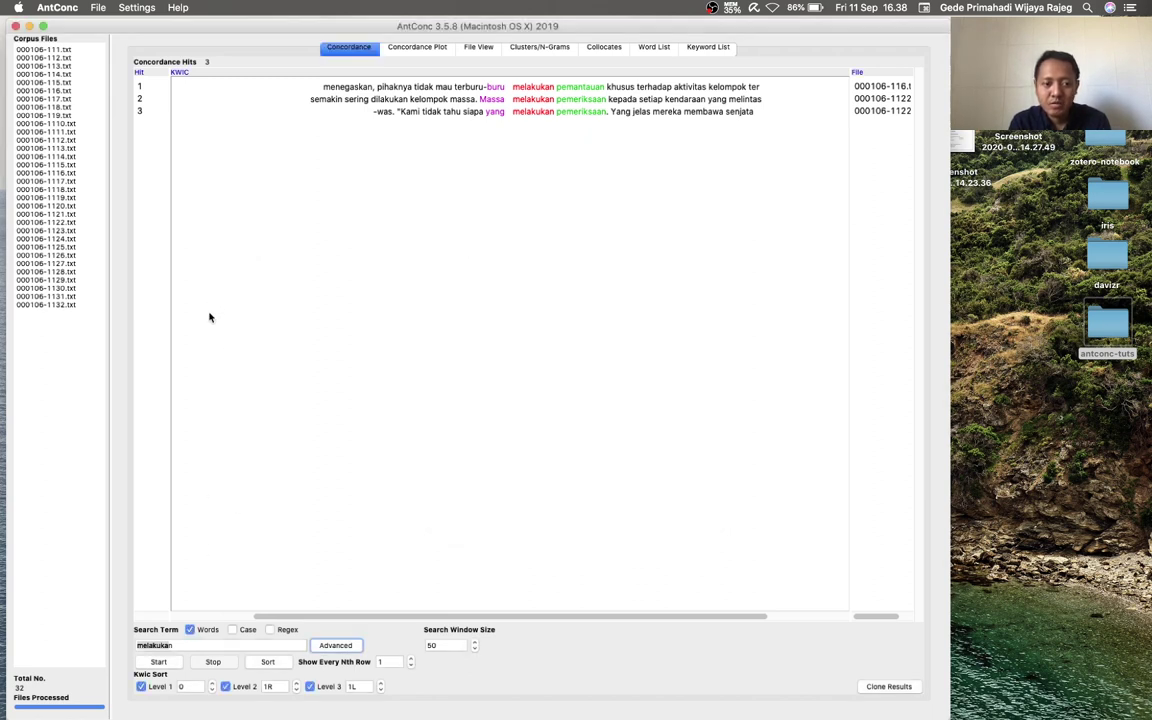
click(180, 647)
drag(180, 650, 136, 650)
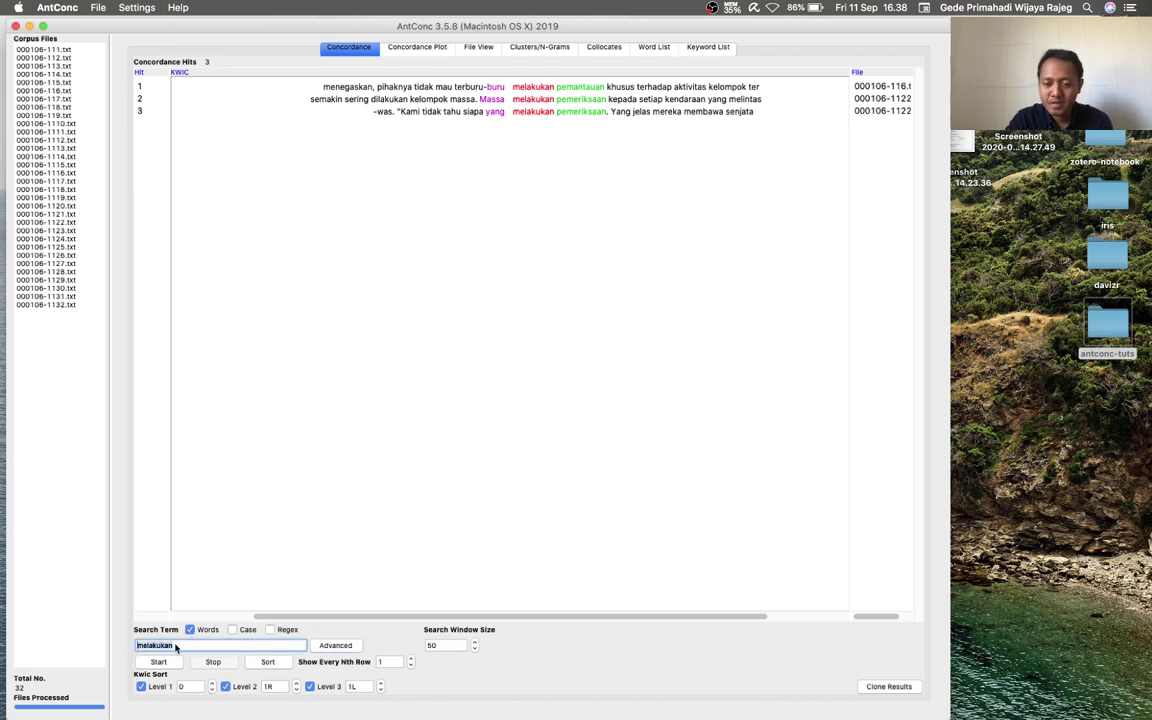
key(BackSpace)
- Set the search entry font size to 17 and the results font size to 16 in the global settings and apply them
click(137, 7)
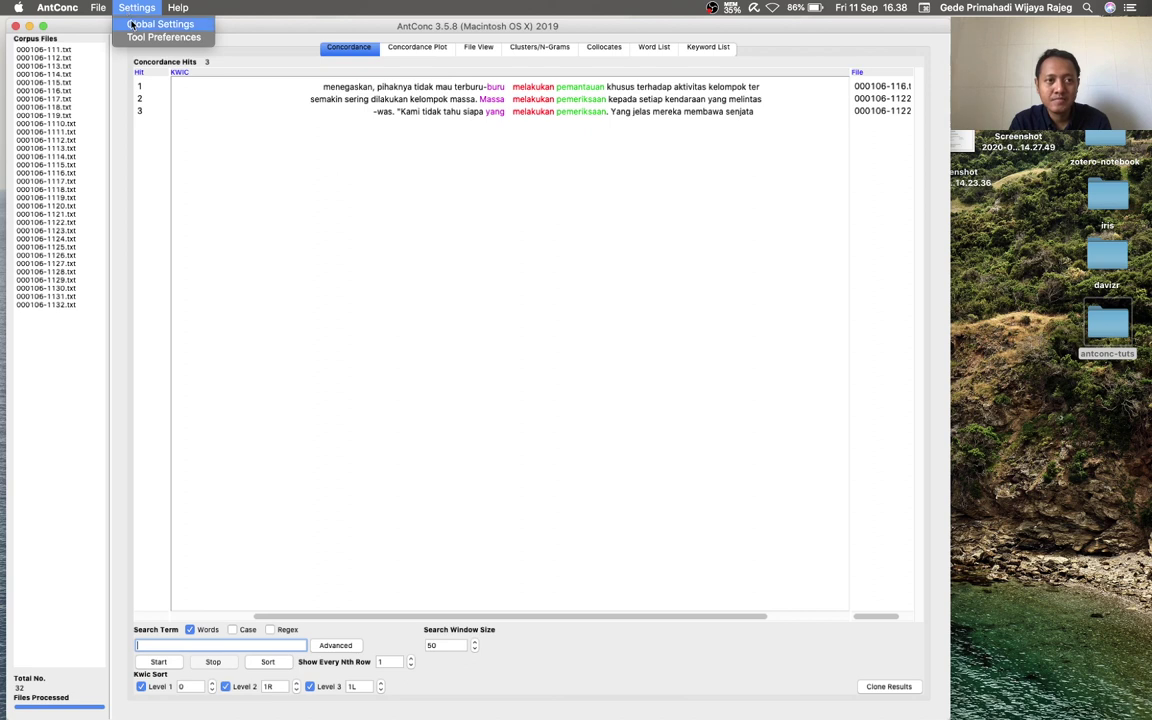
click(132, 24)
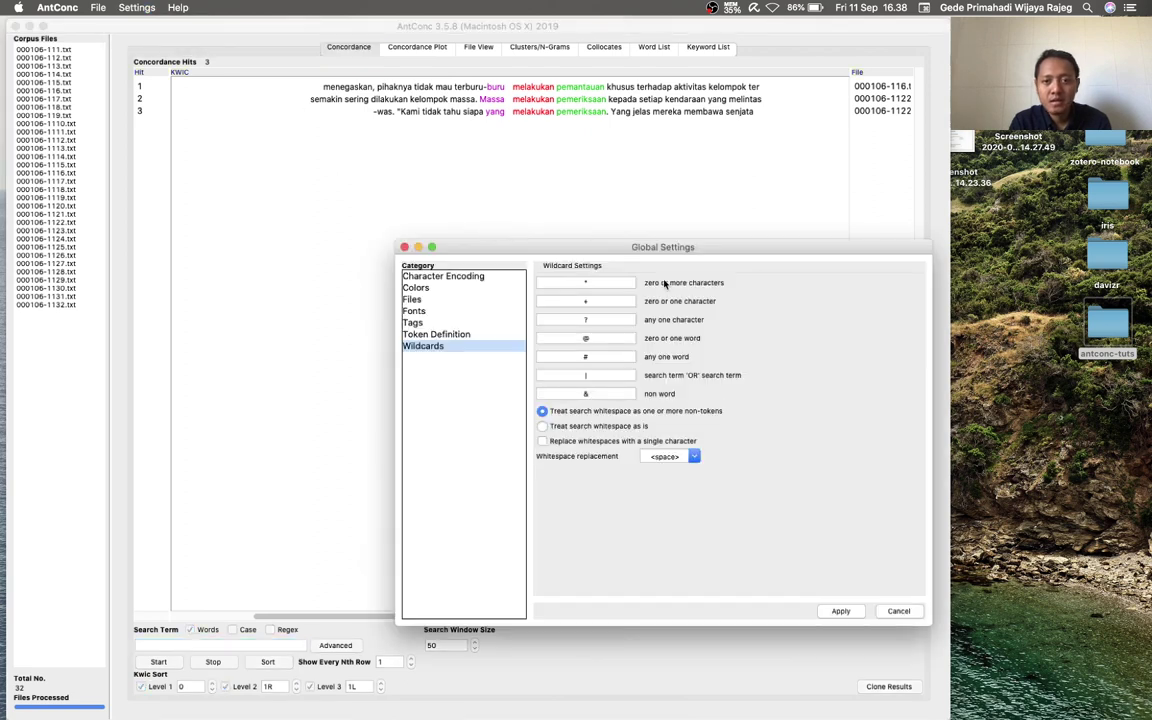
click(438, 311)
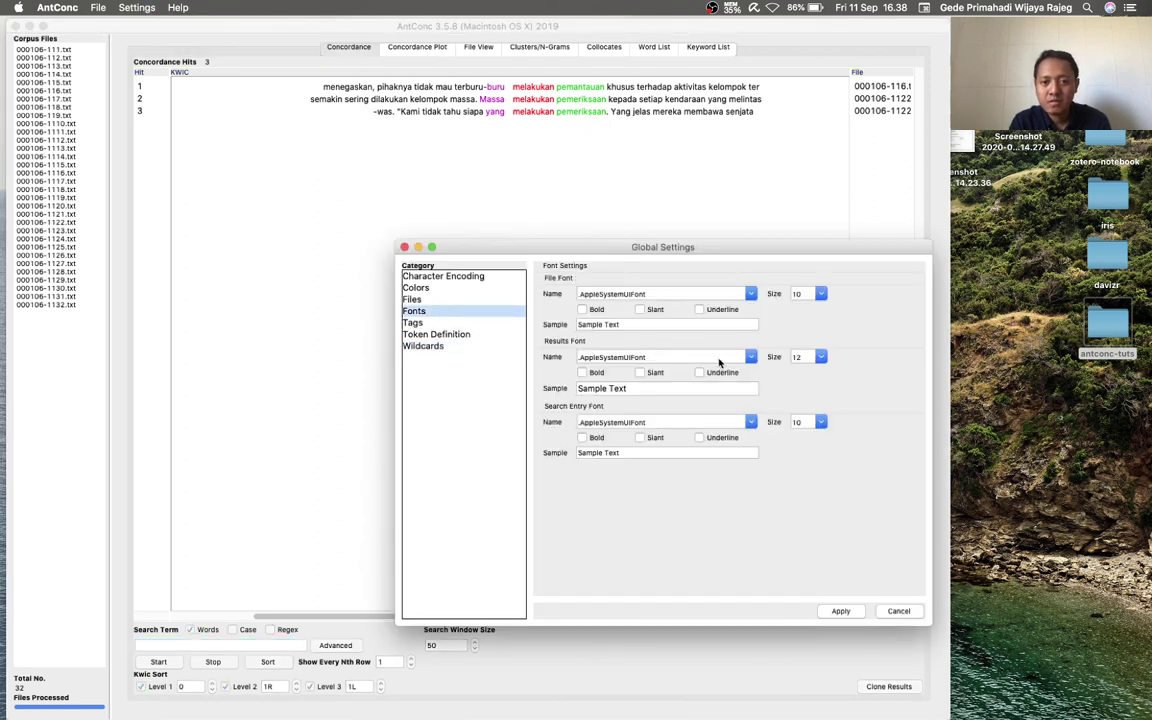
click(818, 423)
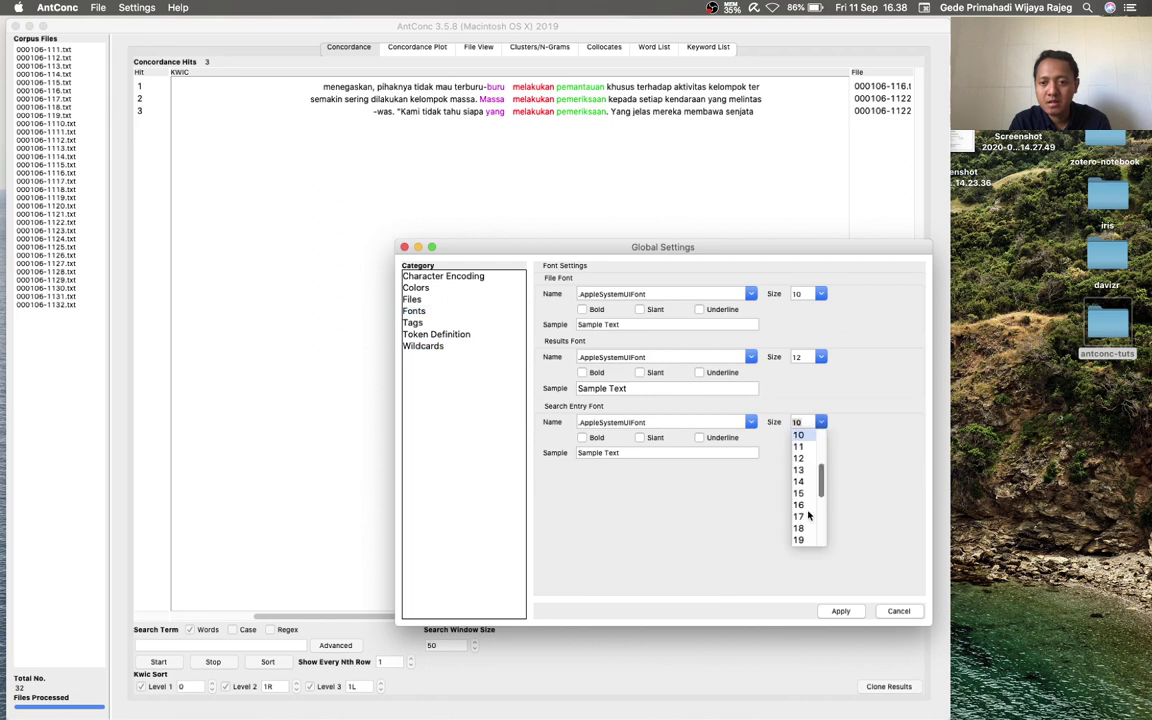
click(805, 512)
click(820, 357)
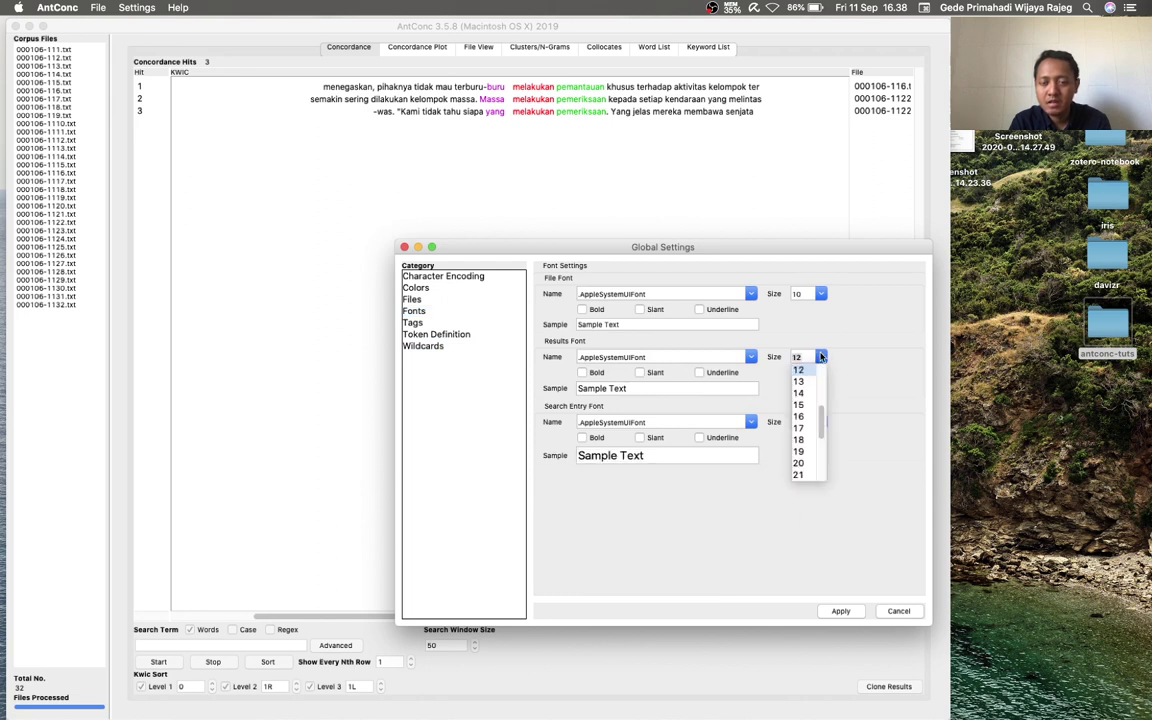
click(800, 417)
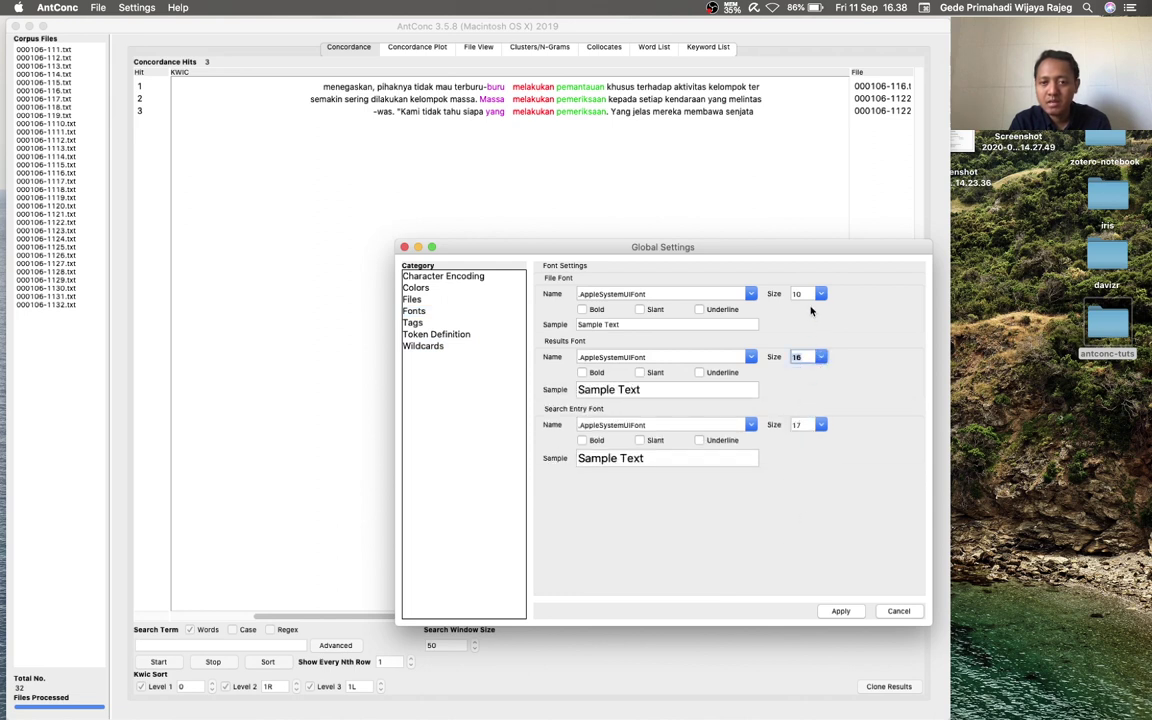
click(848, 614)
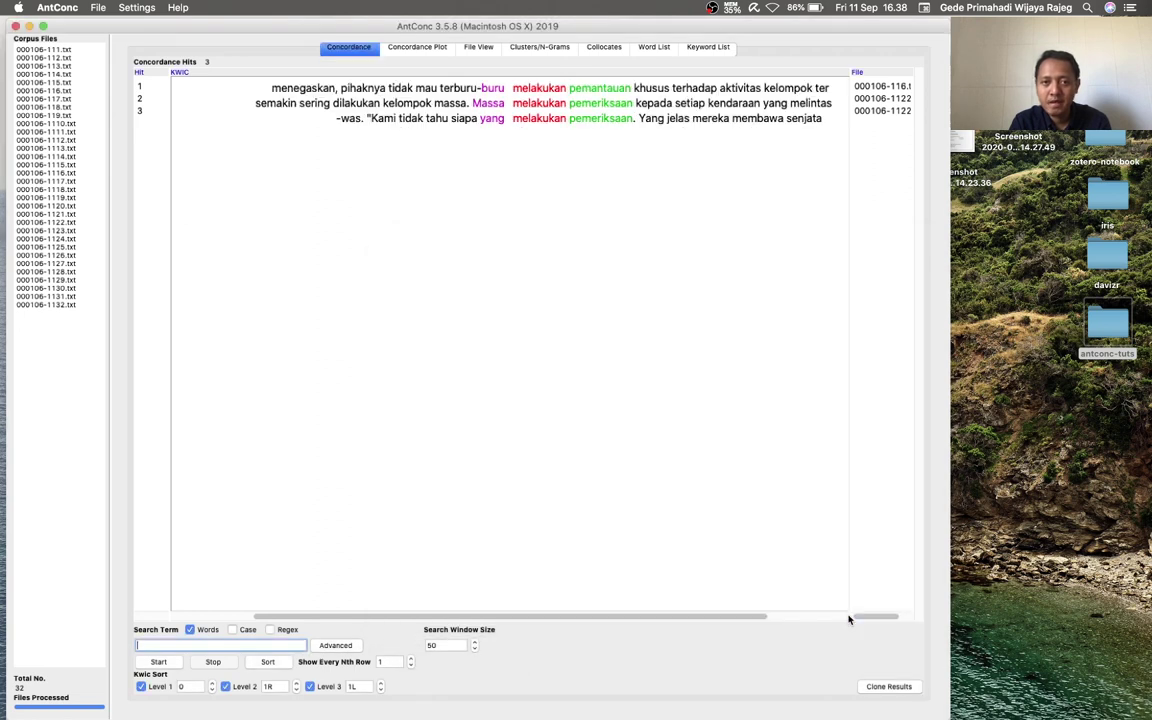
click(185, 642)
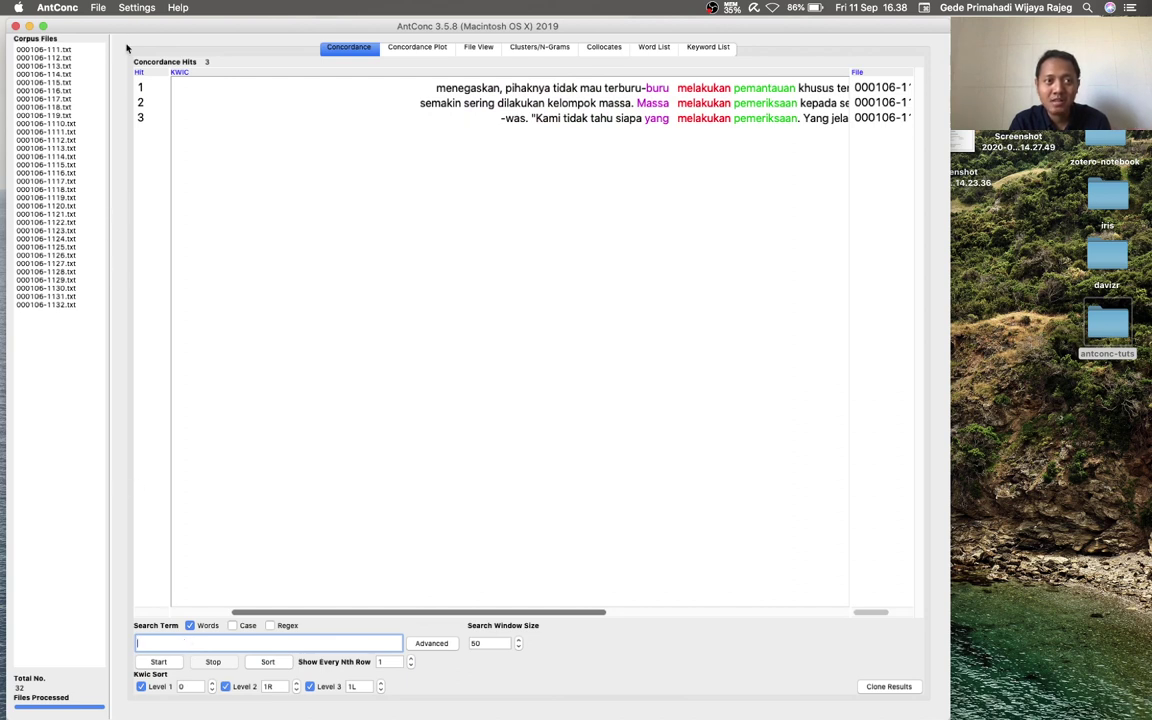
- Examine the wildcard definitions in the global settings, close them without applying, and enter se* as the search term
click(137, 8)
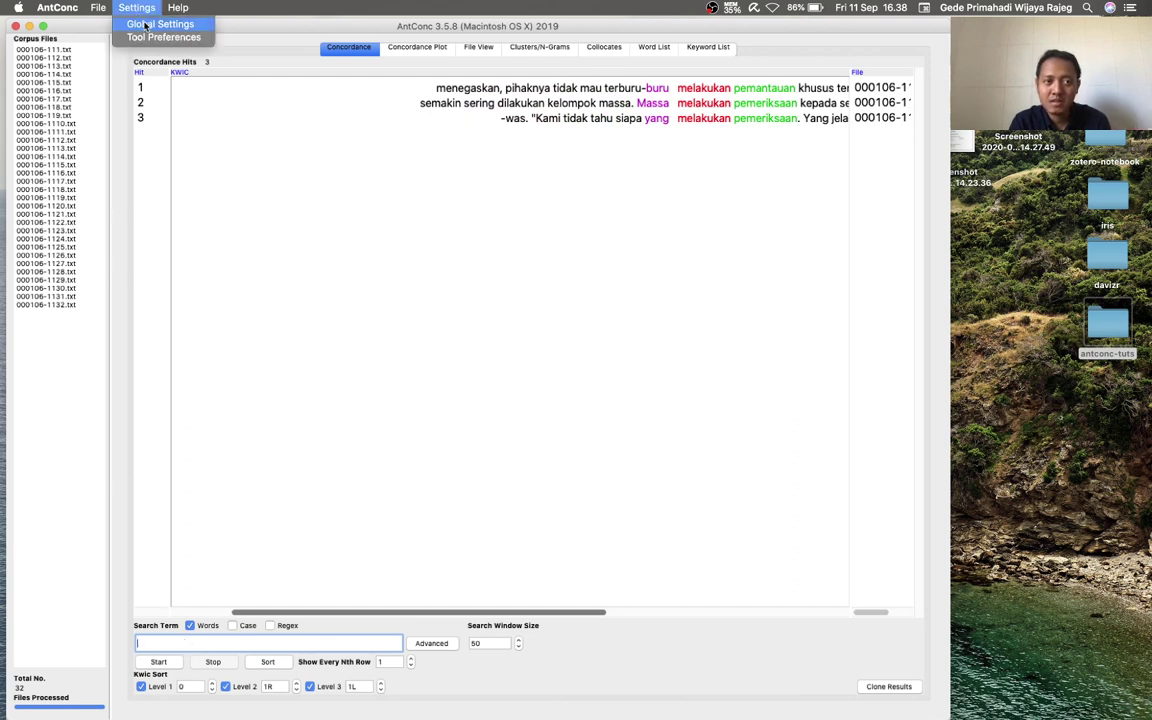
click(158, 24)
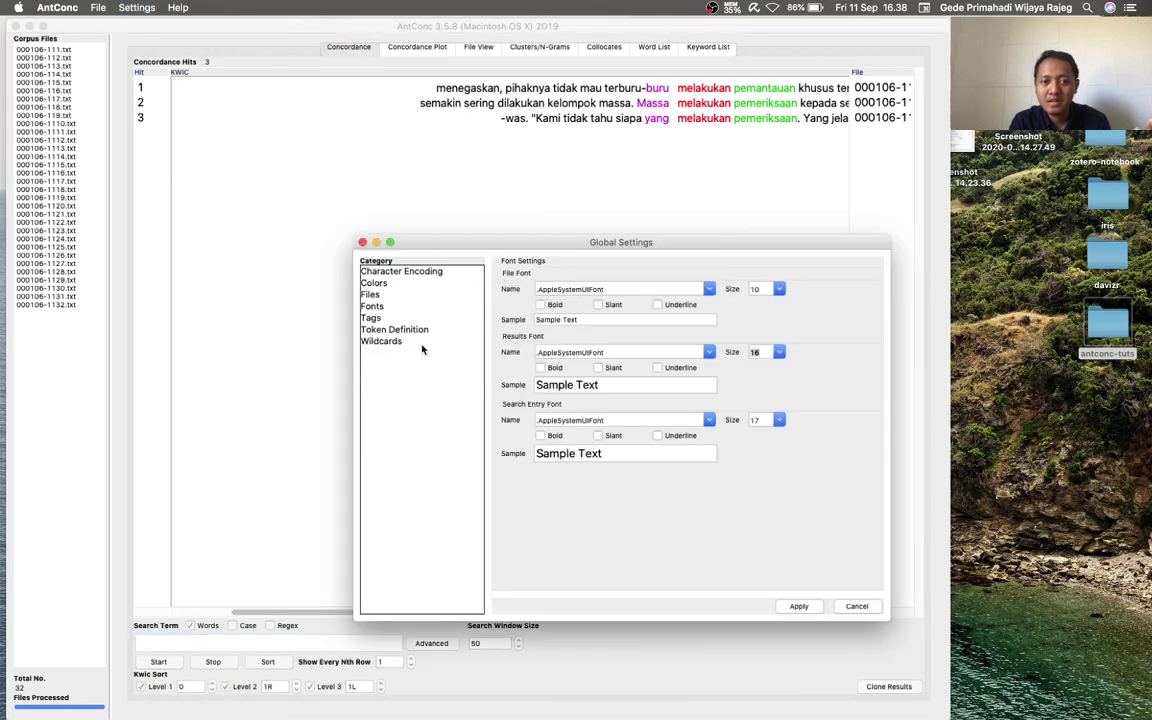
click(381, 341)
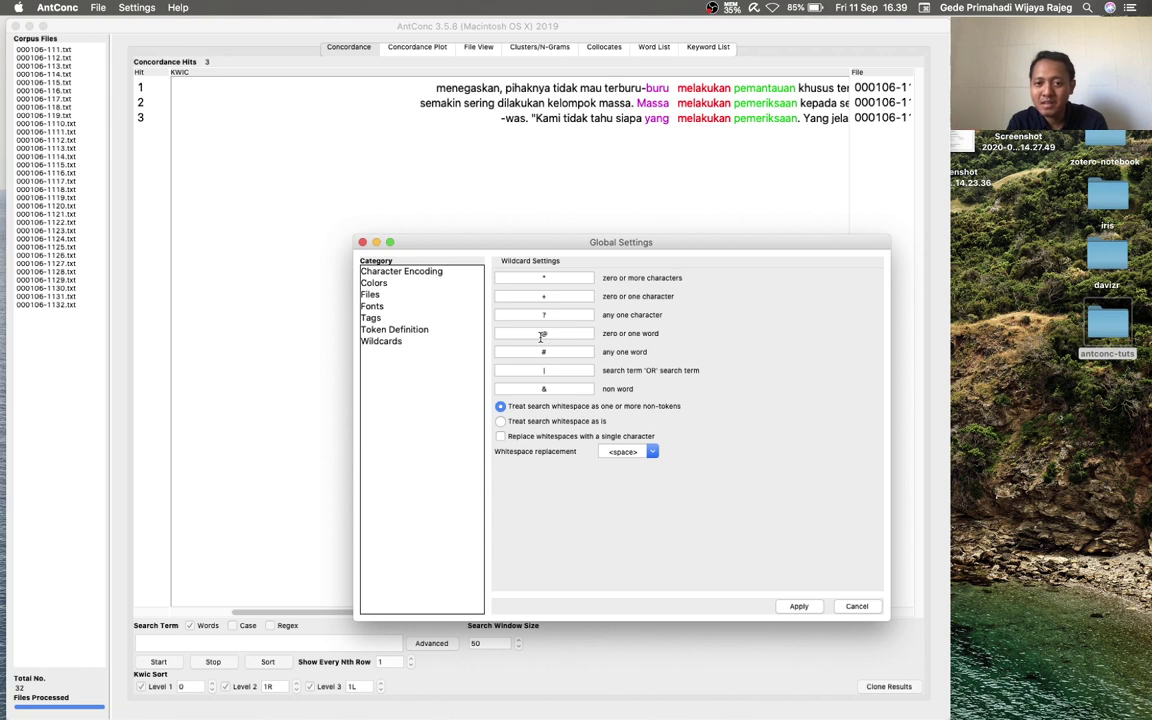
click(543, 278)
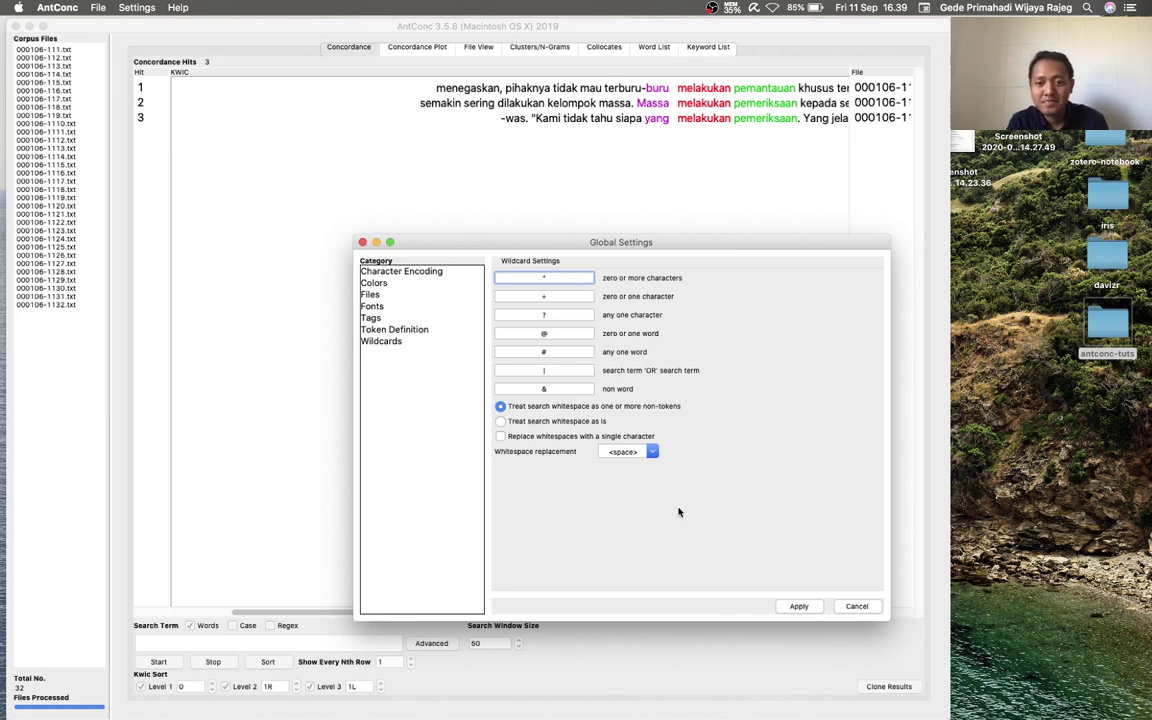
click(855, 606)
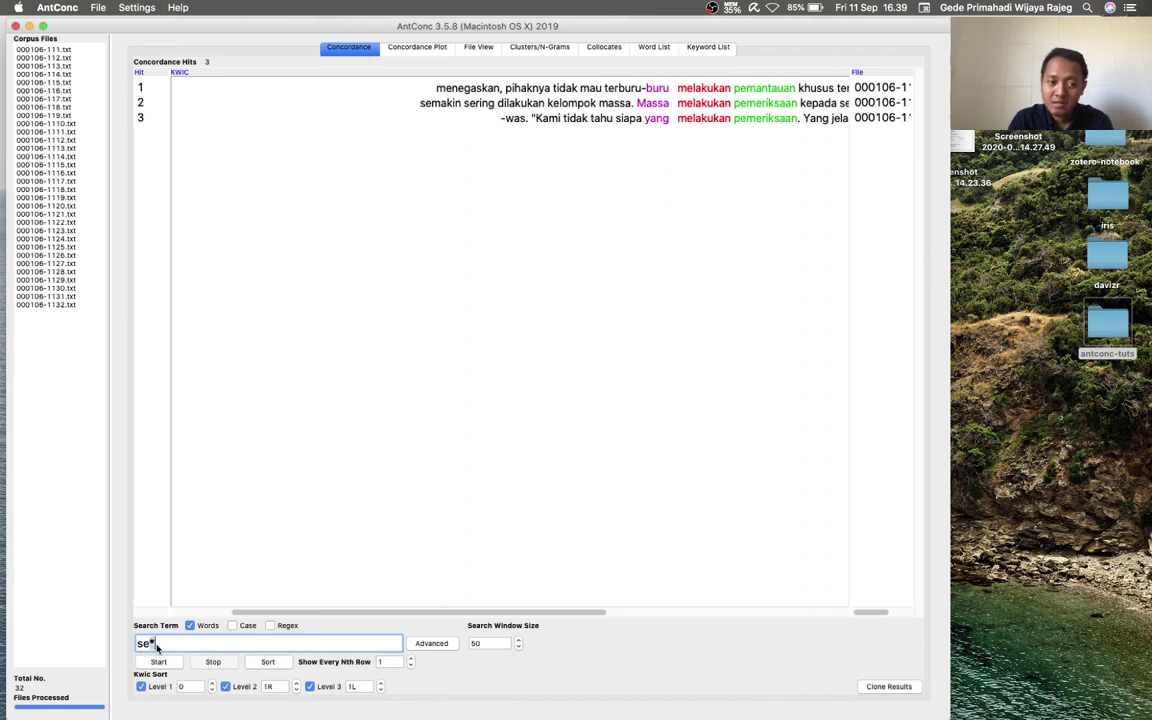
- Review the wildcard definitions in the global settings and close them without applying changes
click(137, 7)
click(165, 26)
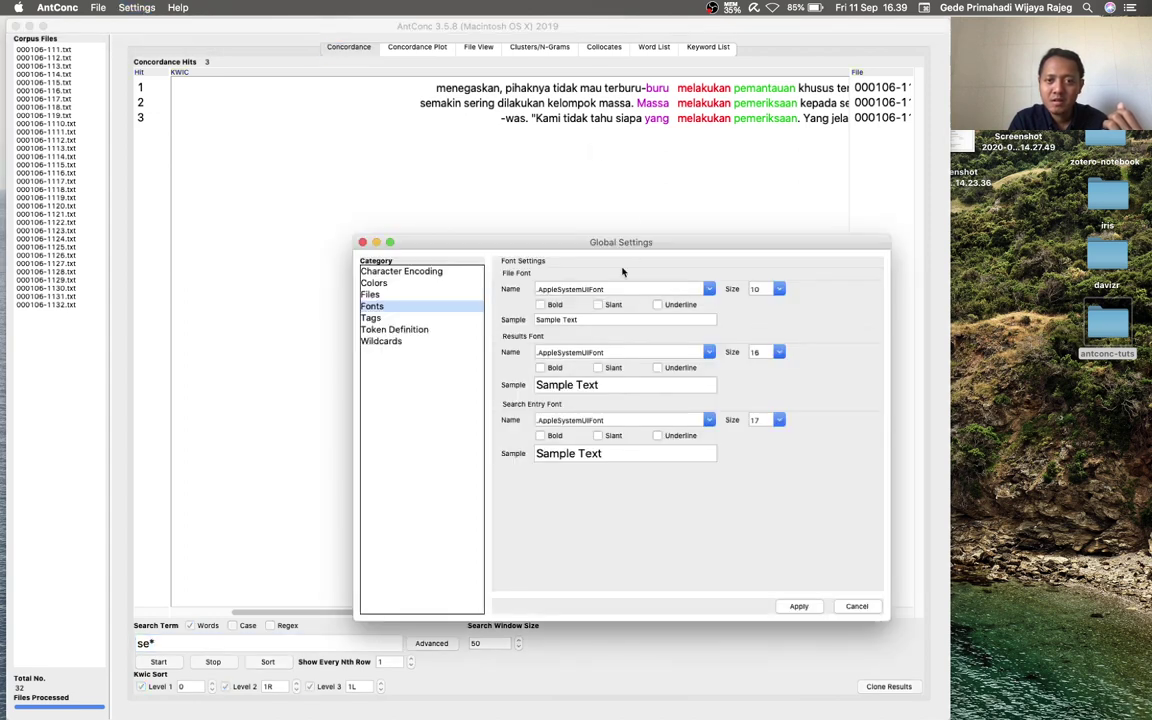
click(381, 341)
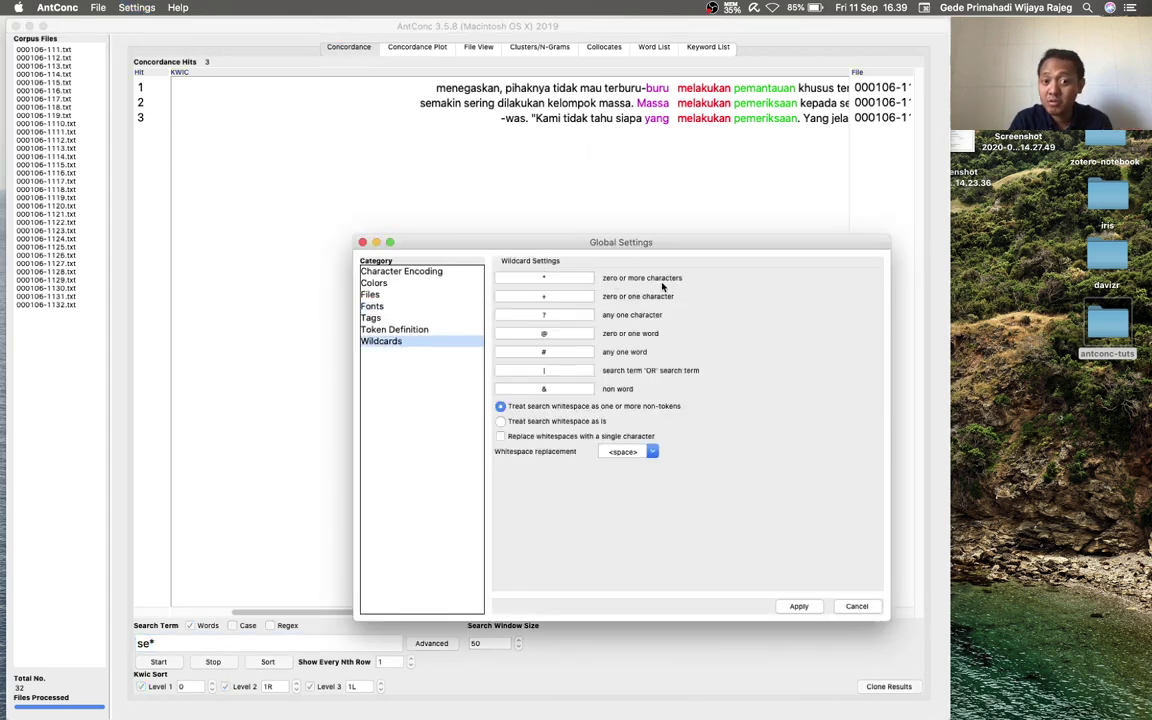
click(362, 242)
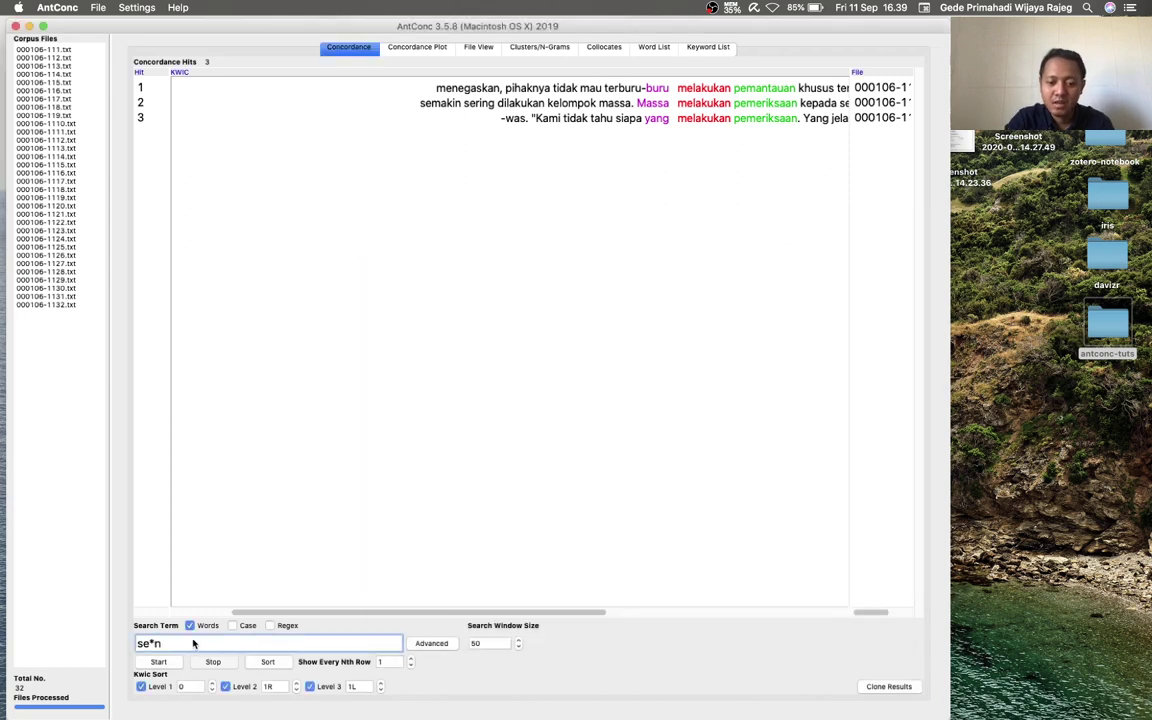
- Run the concordance search for se*nya with whole-word matching on, and again with it turned off
text(ya)
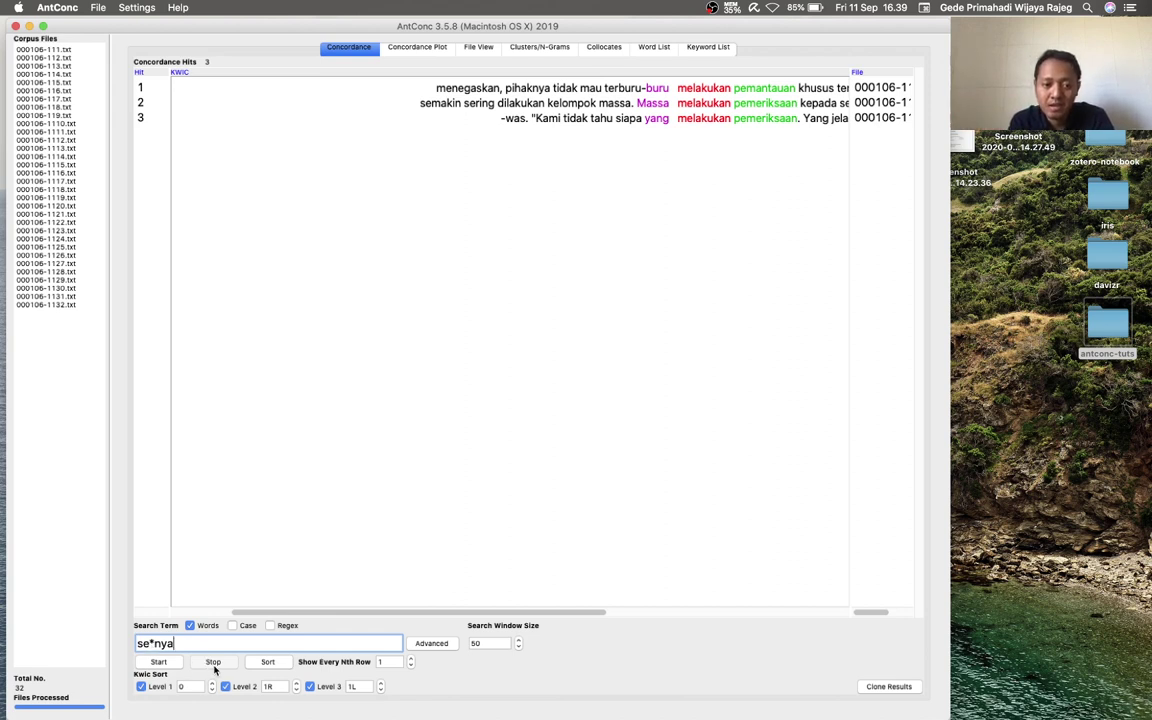
click(162, 663)
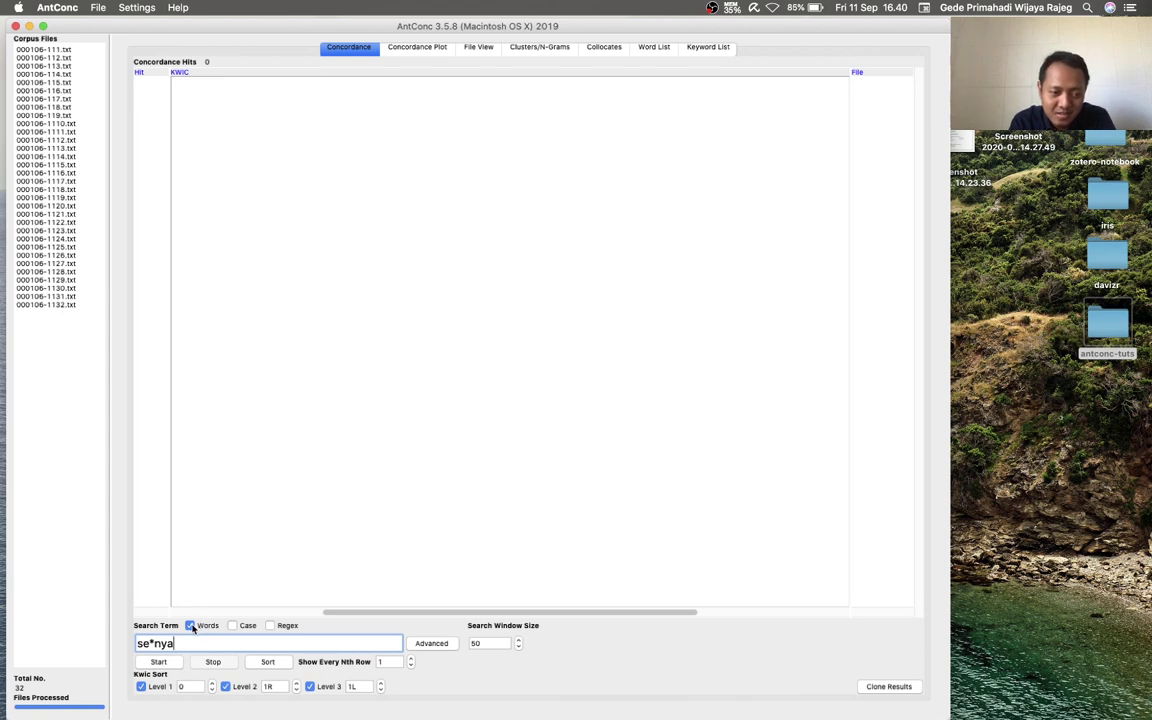
click(191, 626)
click(162, 663)
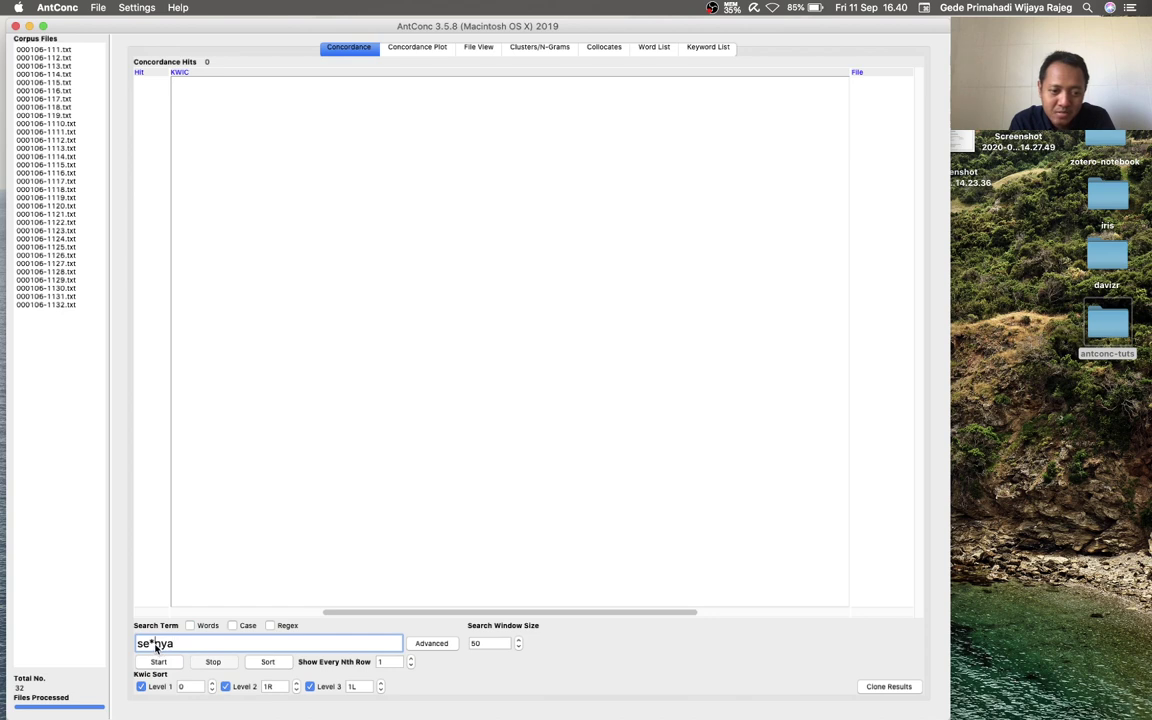
- Shorten the search term to se* and run the concordance search without whole-word matching
click(156, 647)
key(BackSpace)
key(Return)
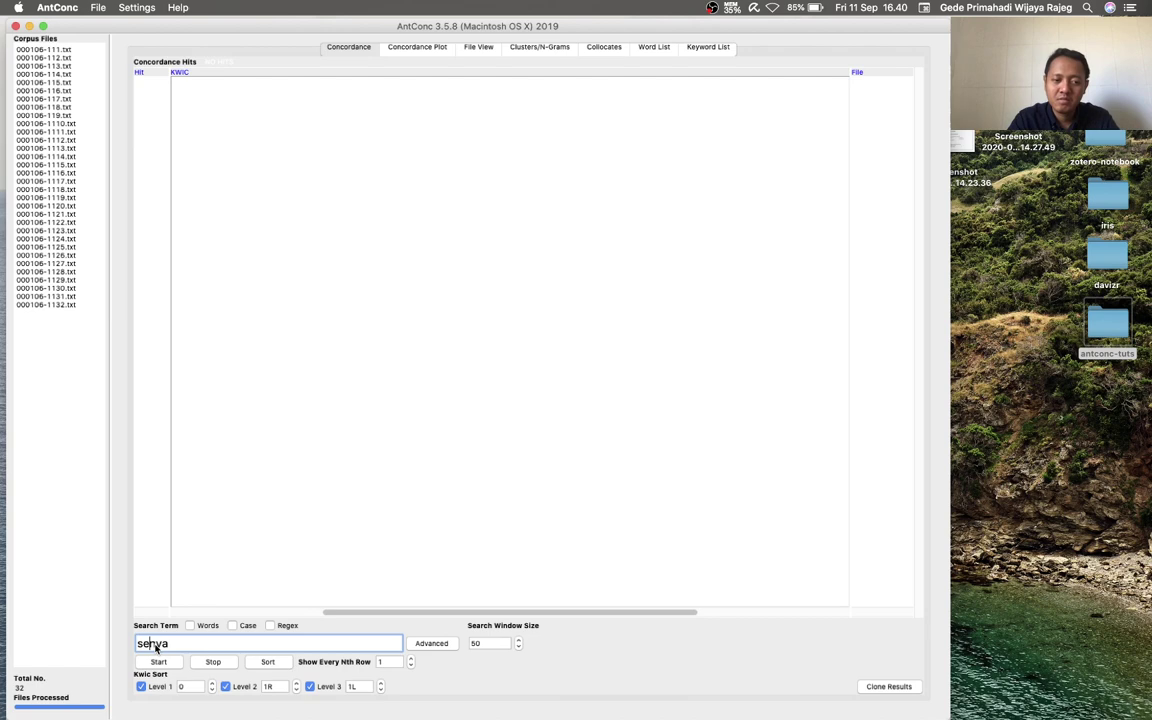
key(Delete)
key(Delete)
key(Delete)
text(*)
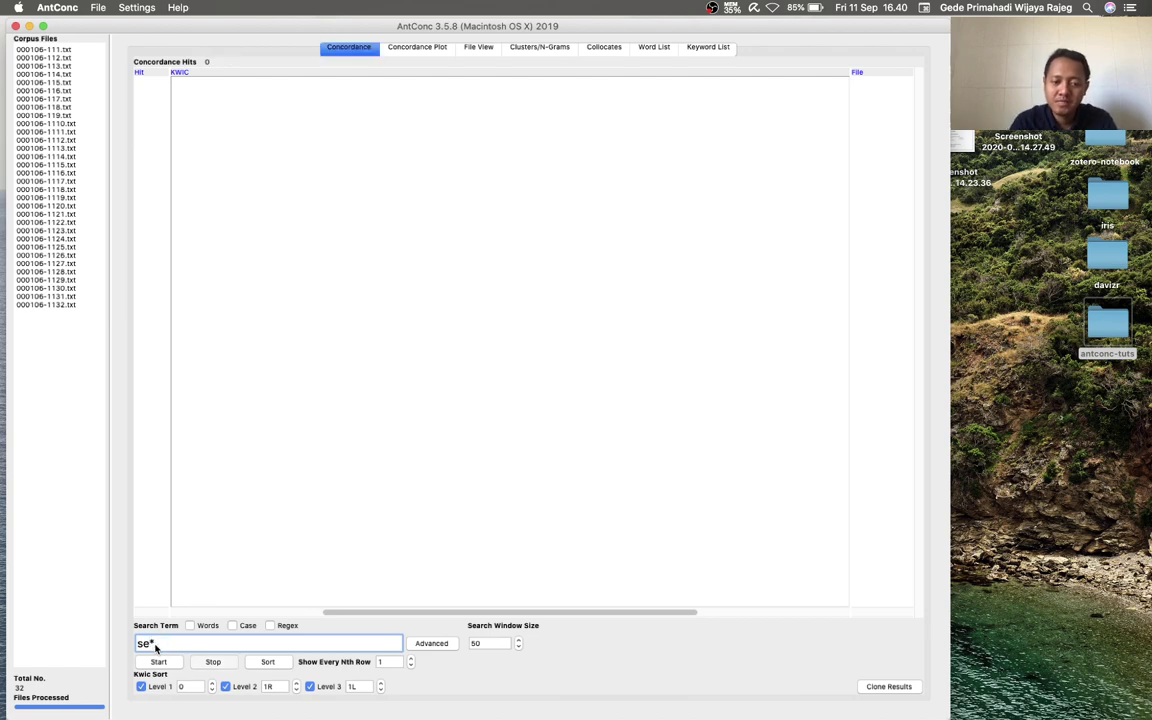
key(Return)
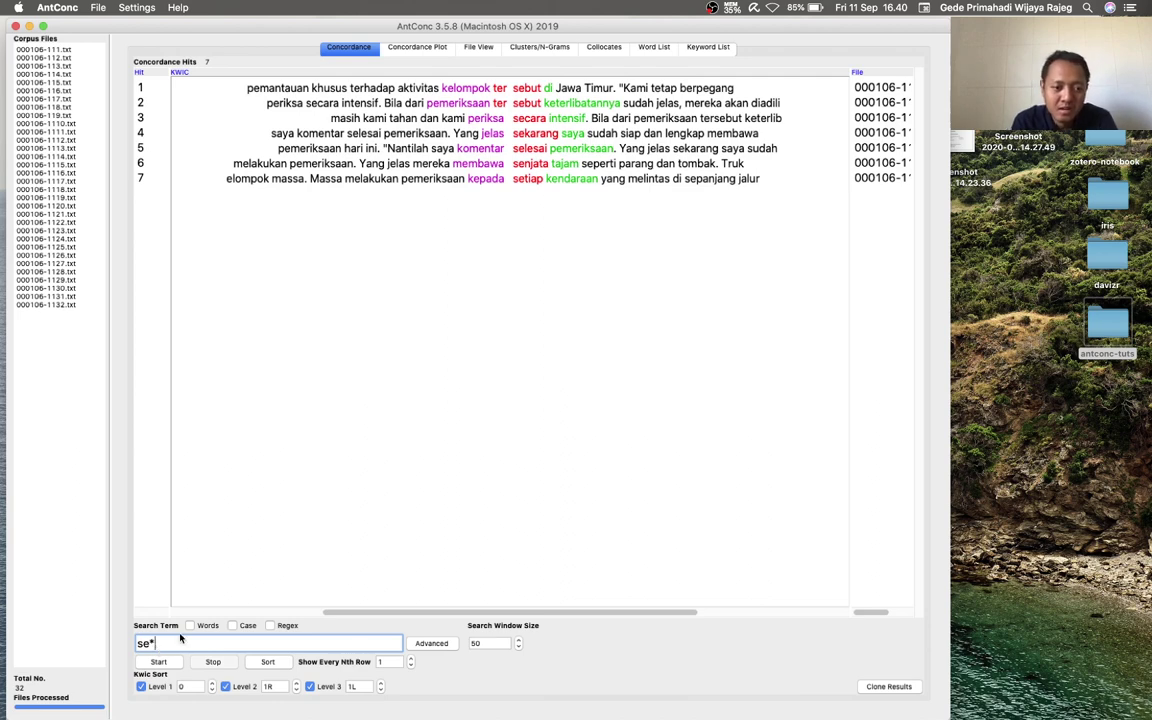
- Turn whole-word matching back on, rerun the se* search, and run it again with the term se*nya
click(189, 625)
click(167, 661)
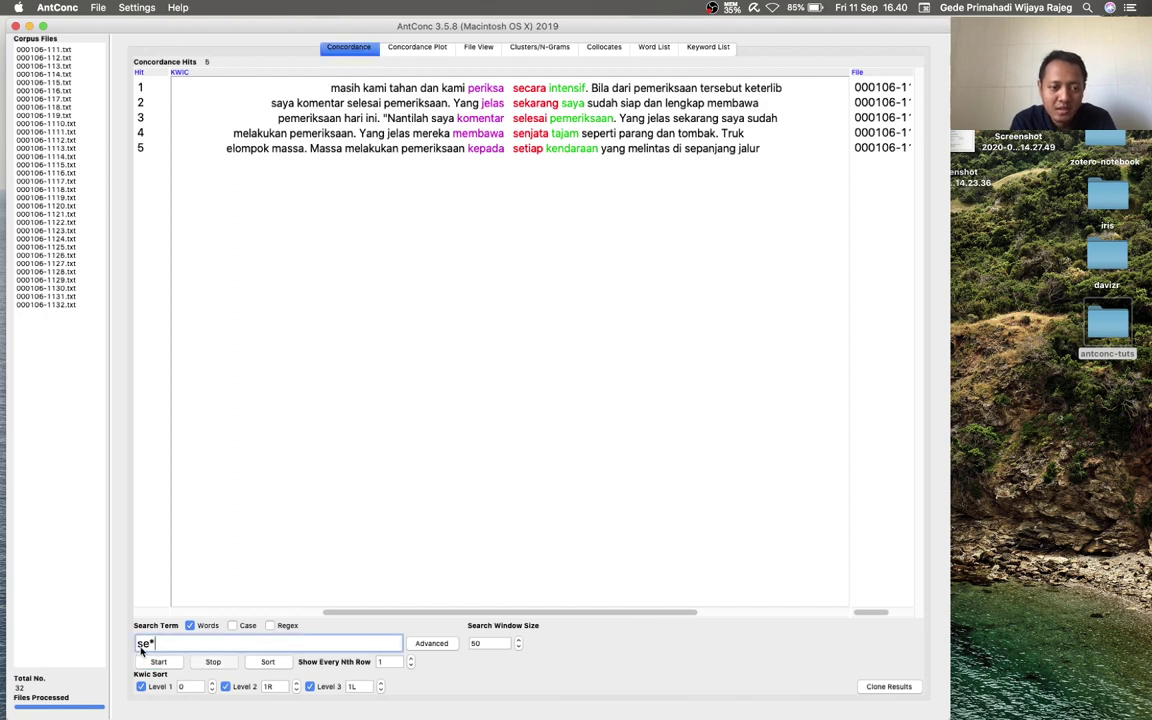
text(nya)
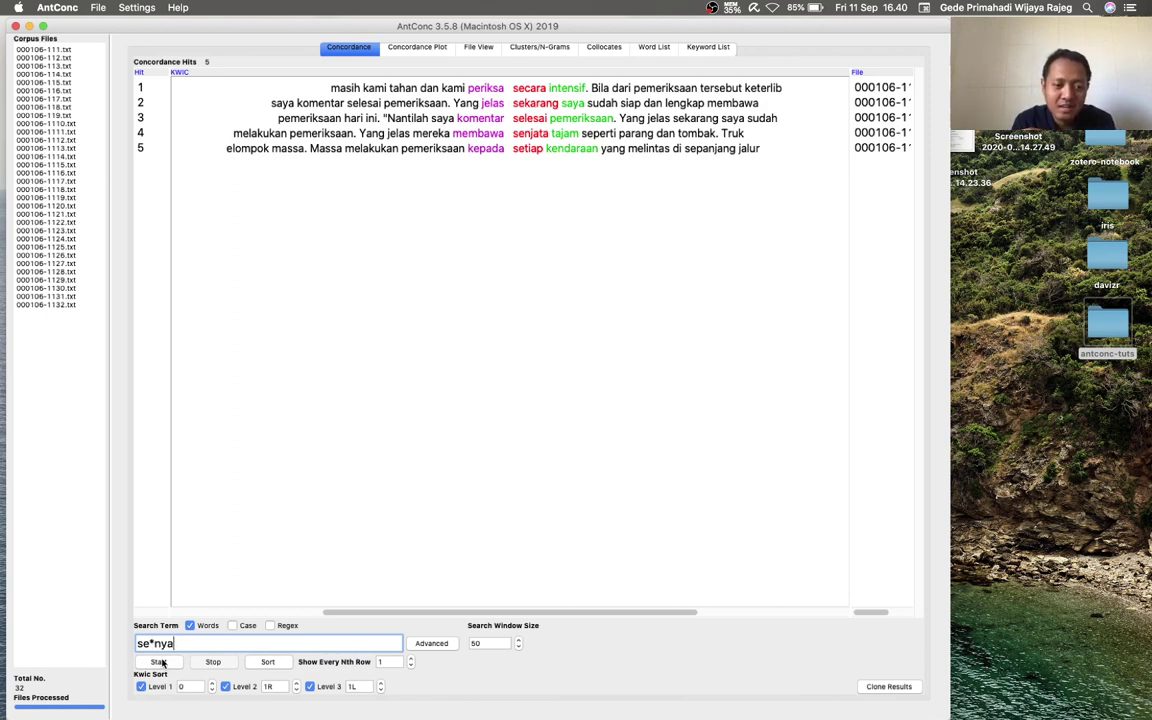
click(158, 662)
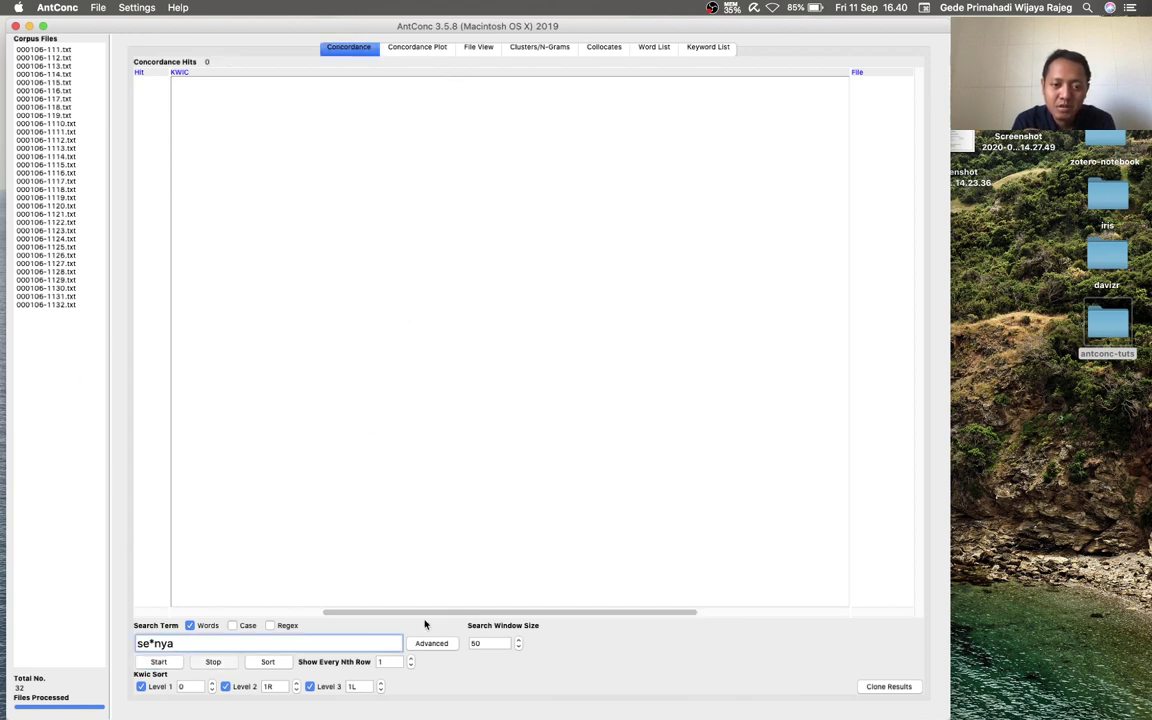
- Clear the context words, disable context words and horizons in the advanced search, apply, and rerun the se*nya search
click(431, 643)
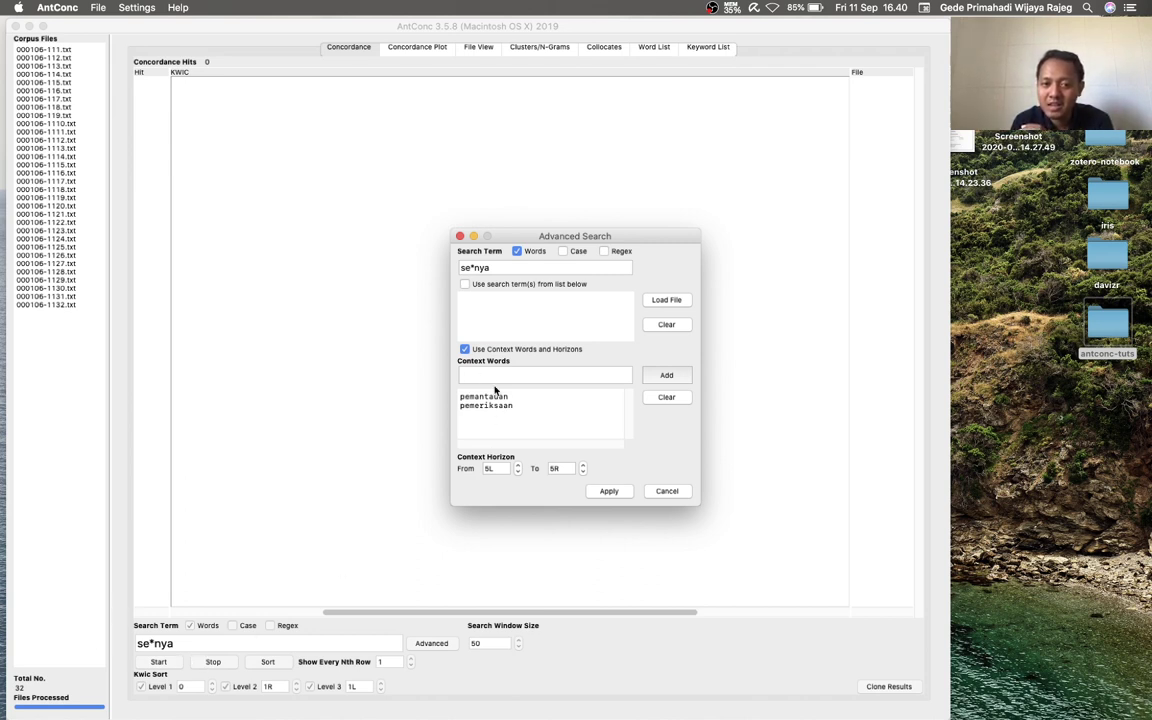
click(666, 397)
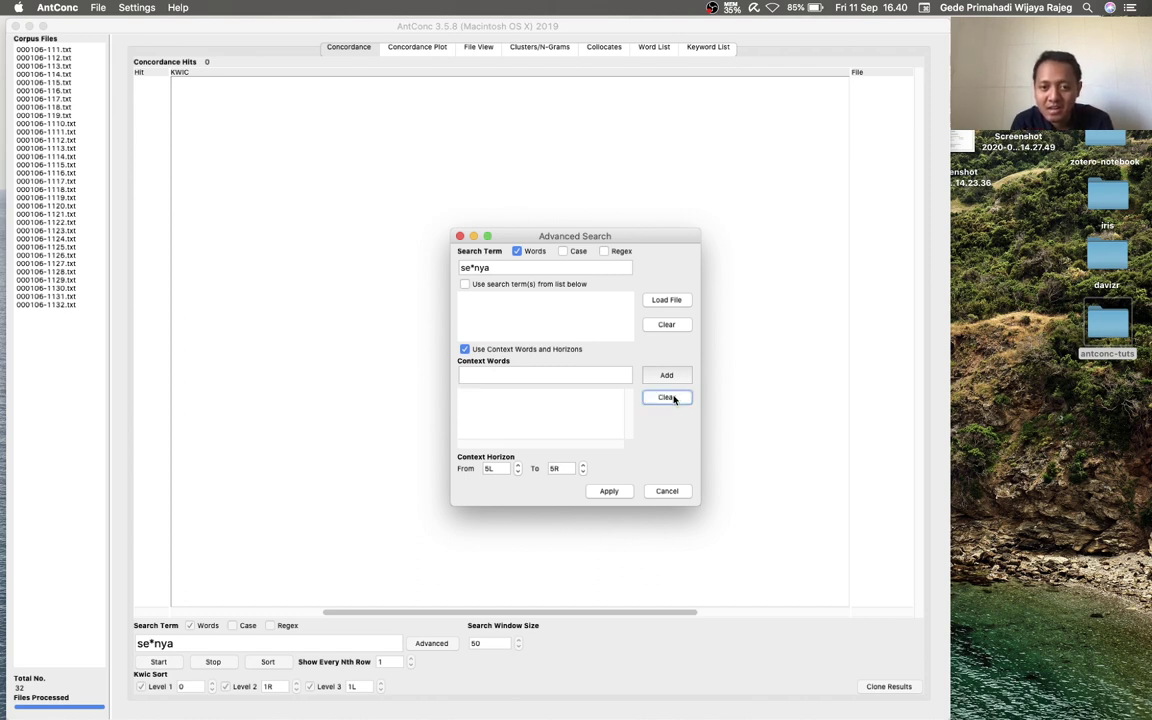
click(465, 349)
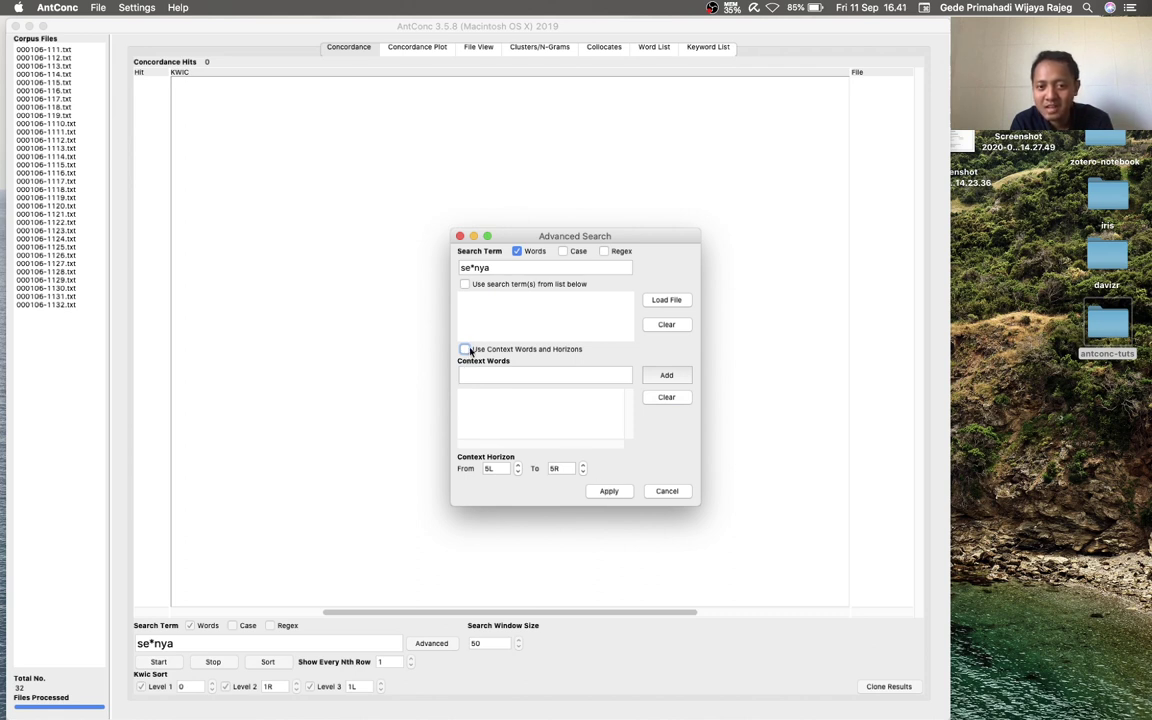
click(609, 491)
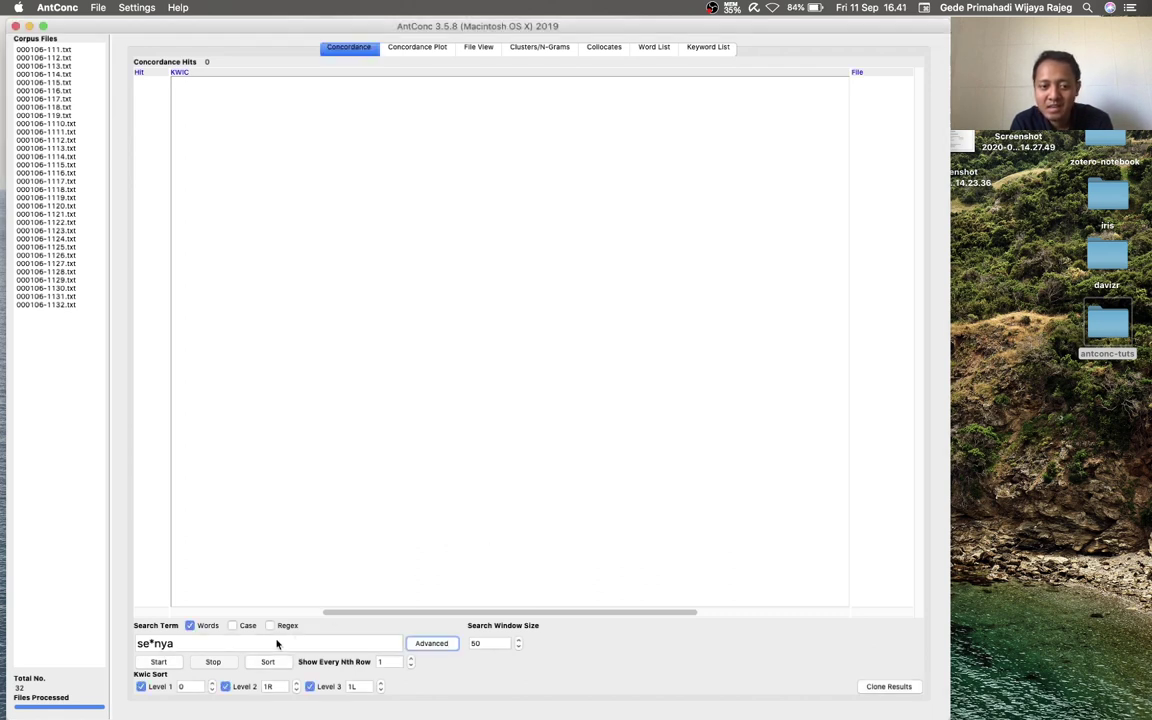
click(157, 662)
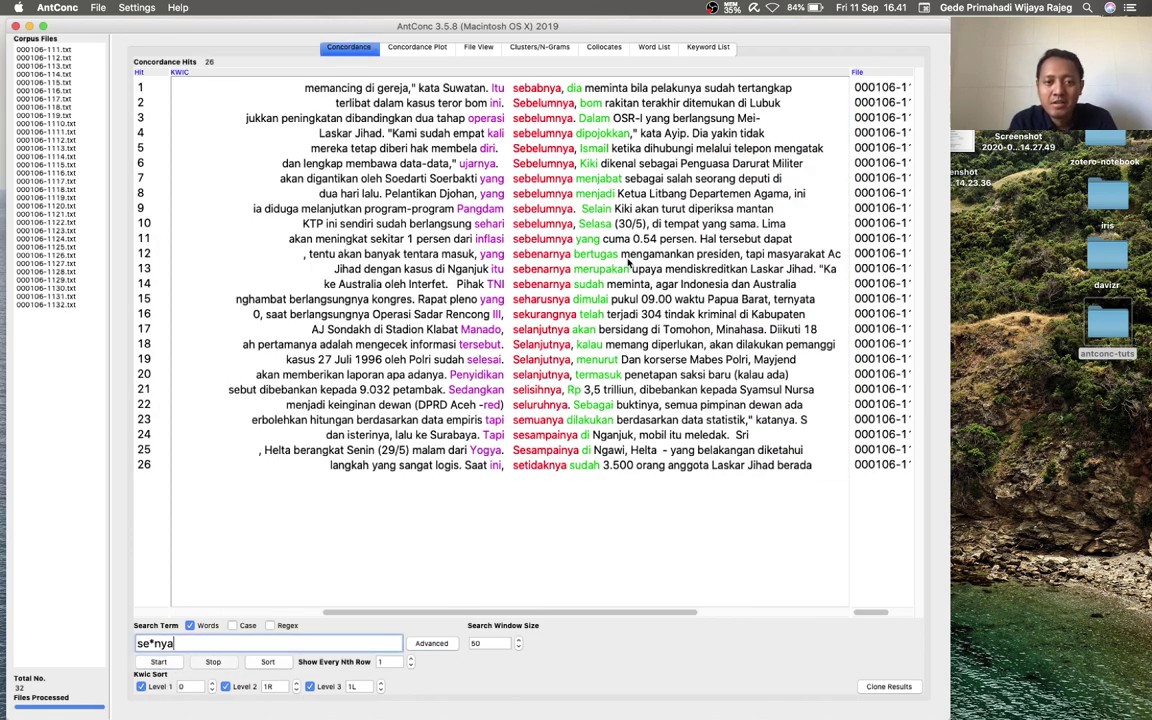
- Look up the # wildcard's definition in the global settings and cancel the settings
click(183, 646)
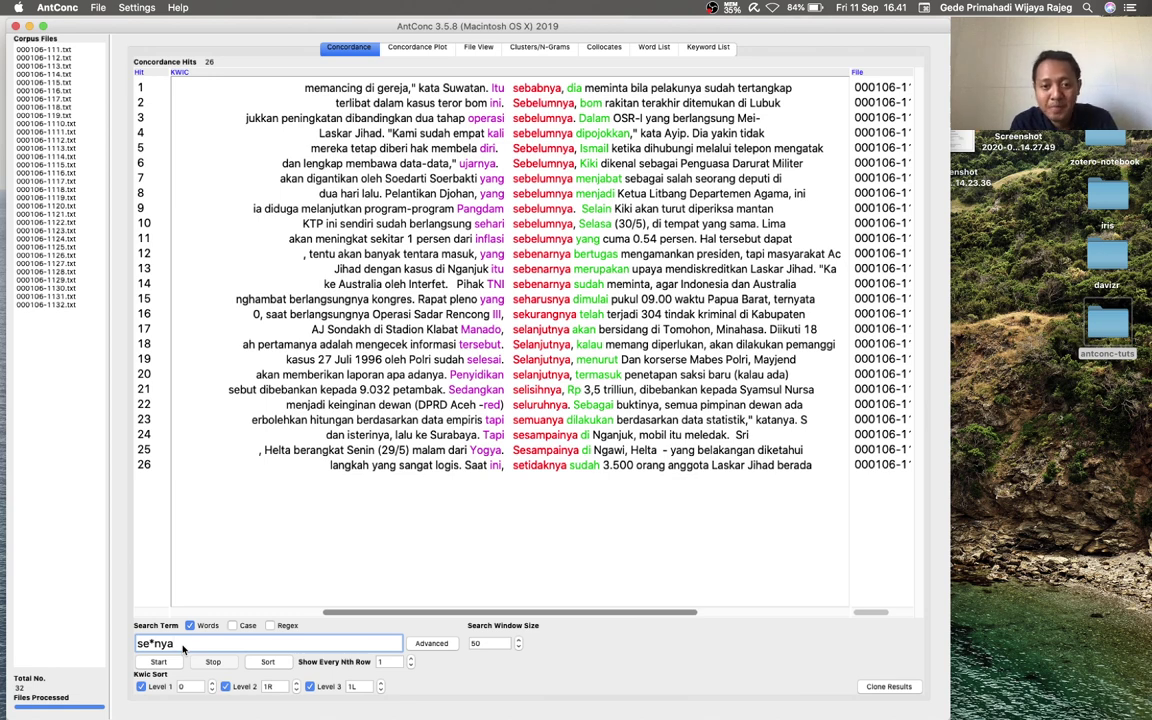
click(133, 8)
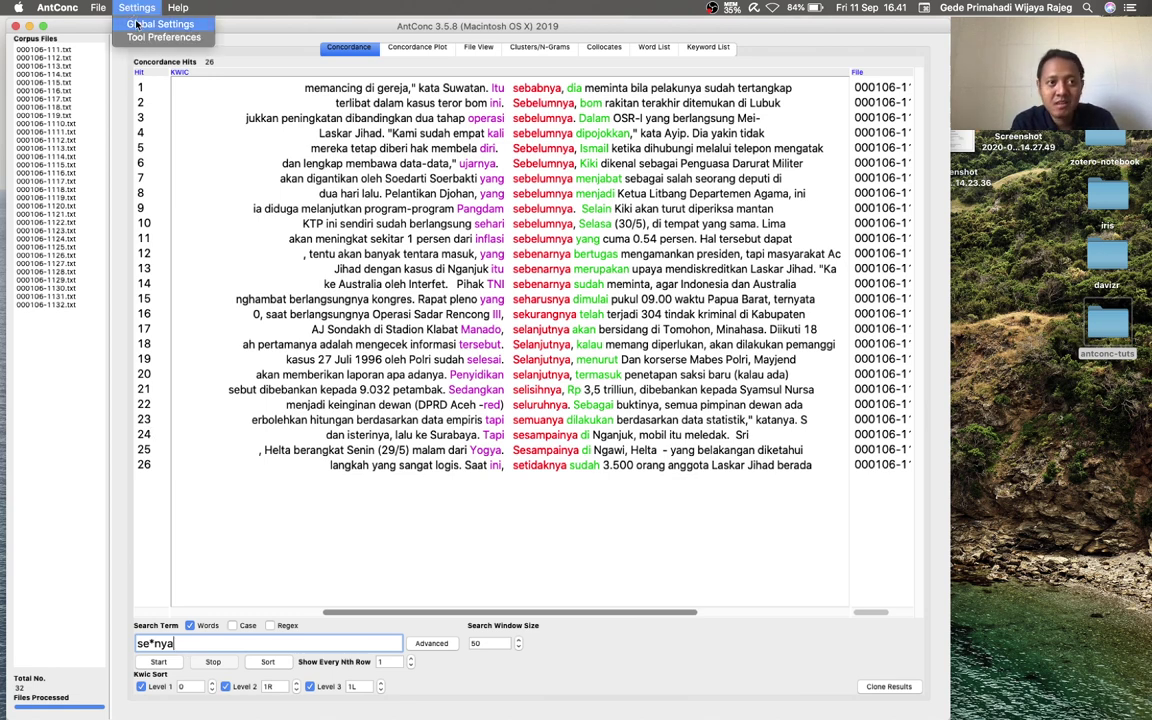
click(160, 24)
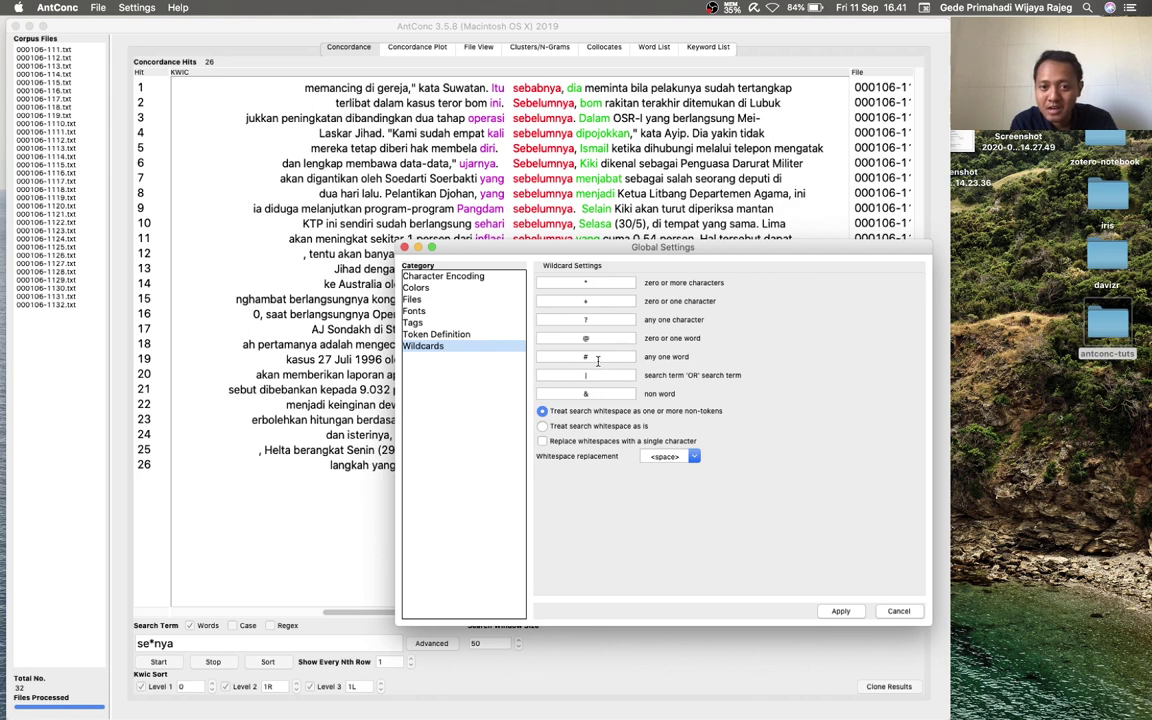
click(586, 357)
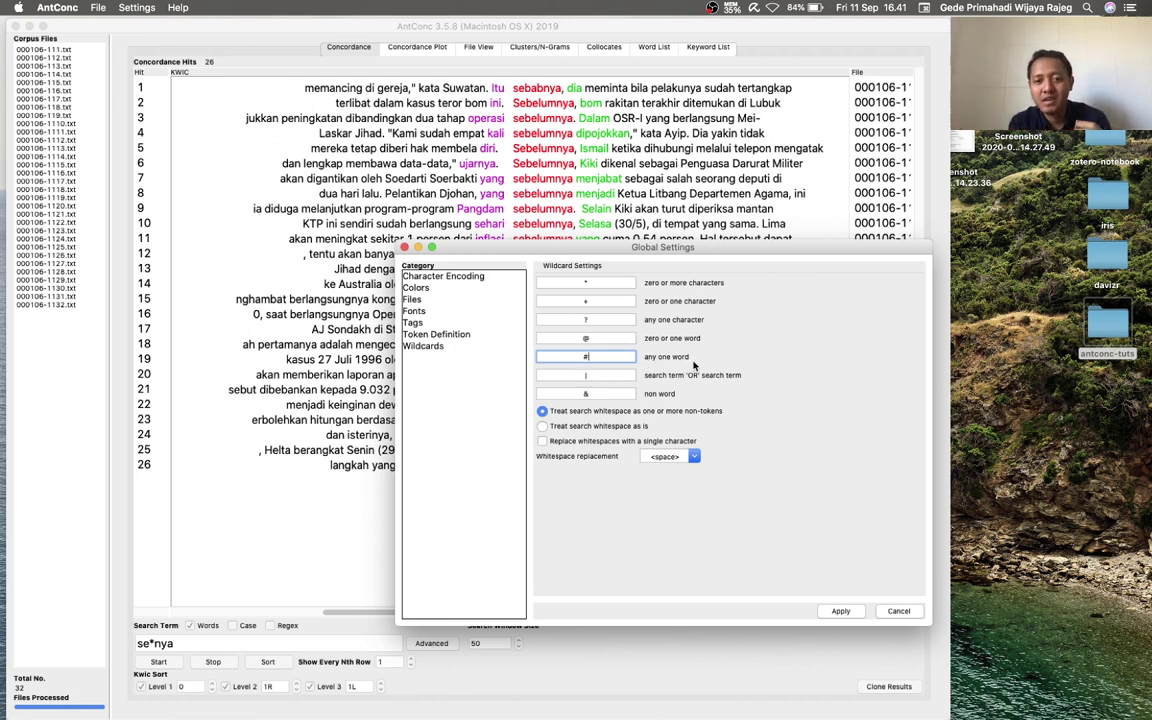
click(899, 611)
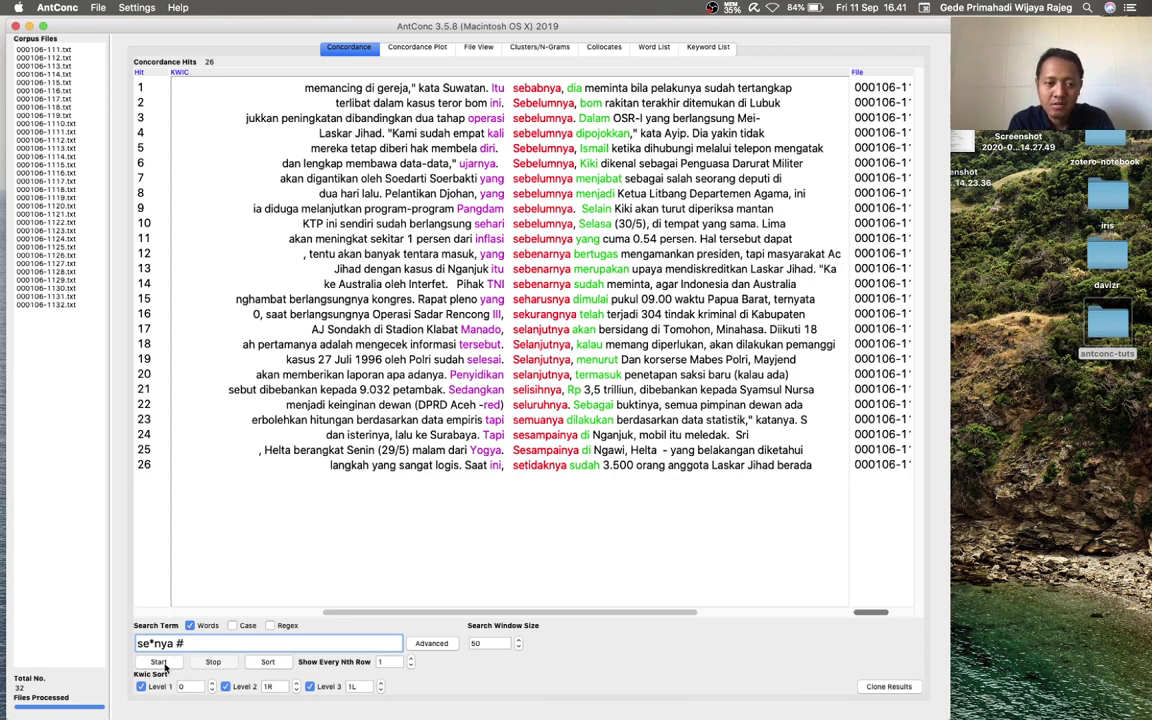
- Run the concordance search for se*nya #, for se*nya alone, and for se*nya # again to compare the hits
click(160, 663)
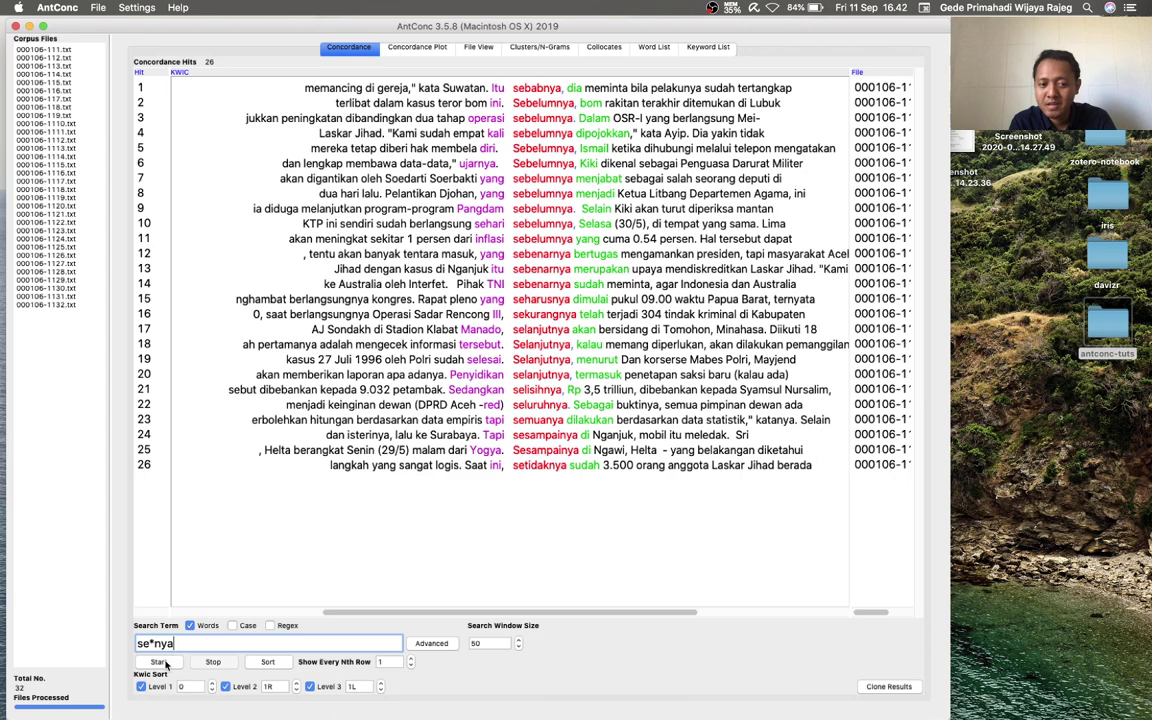
click(158, 662)
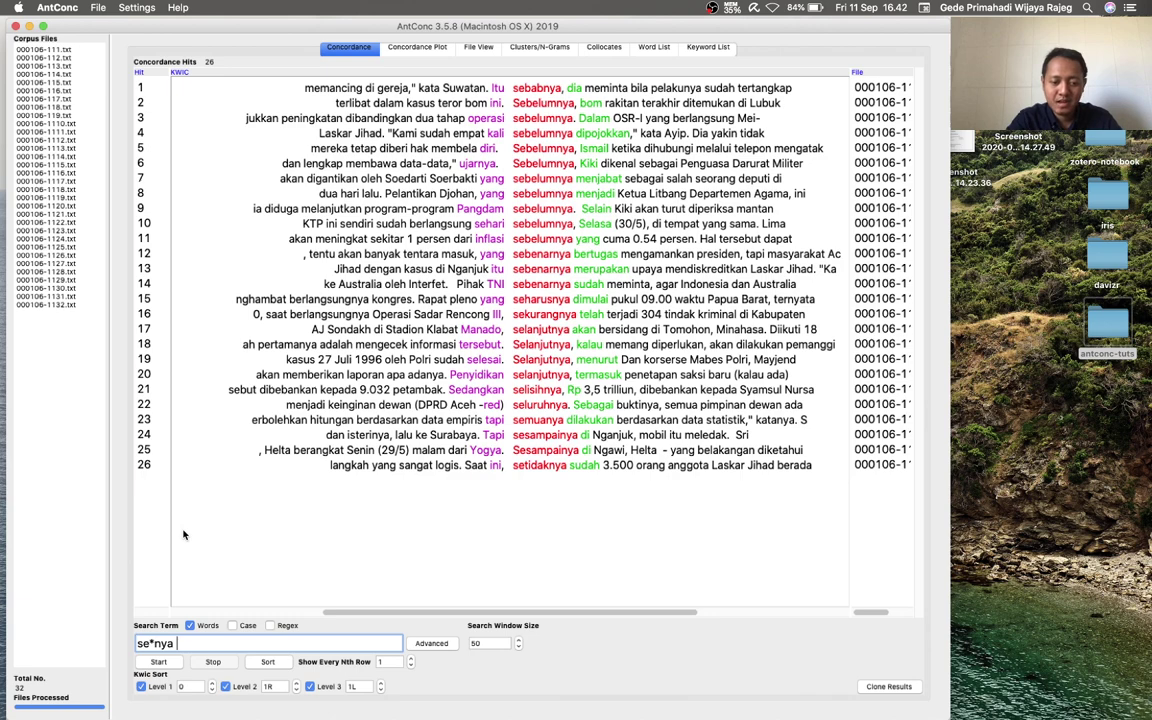
click(173, 643)
key(BackSpace)
click(158, 661)
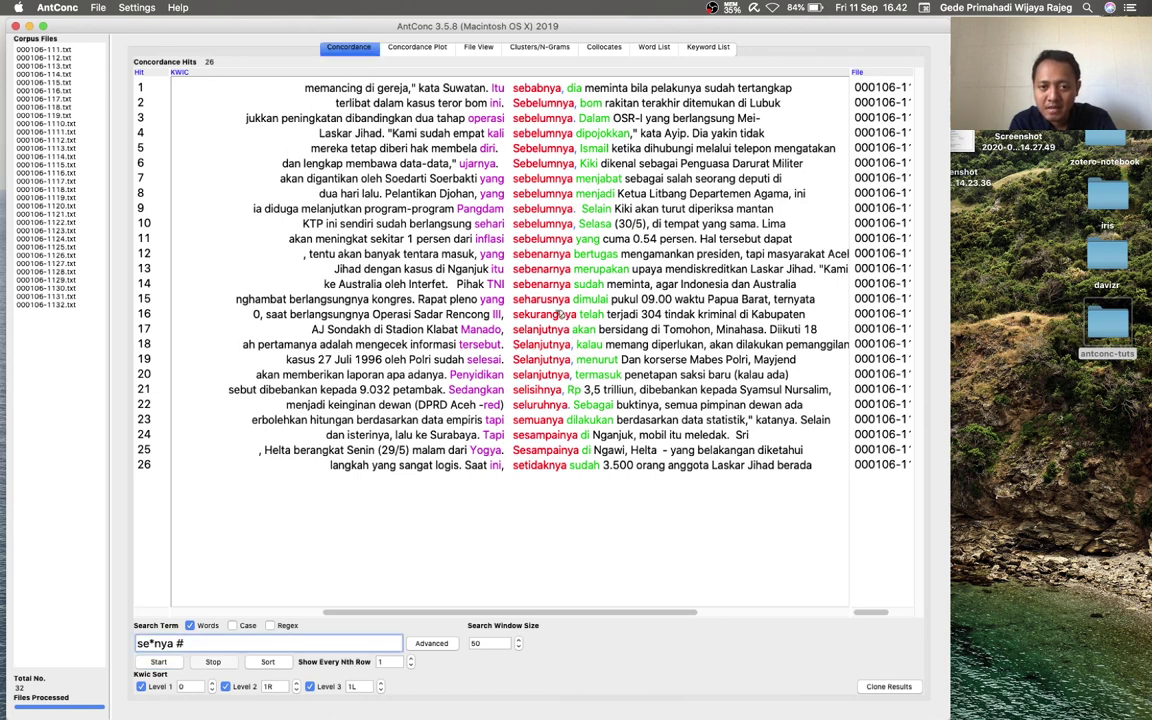
- View the sebenarnya merupakan hit in its full source text and return to the concordance lines
click(559, 271)
click(563, 270)
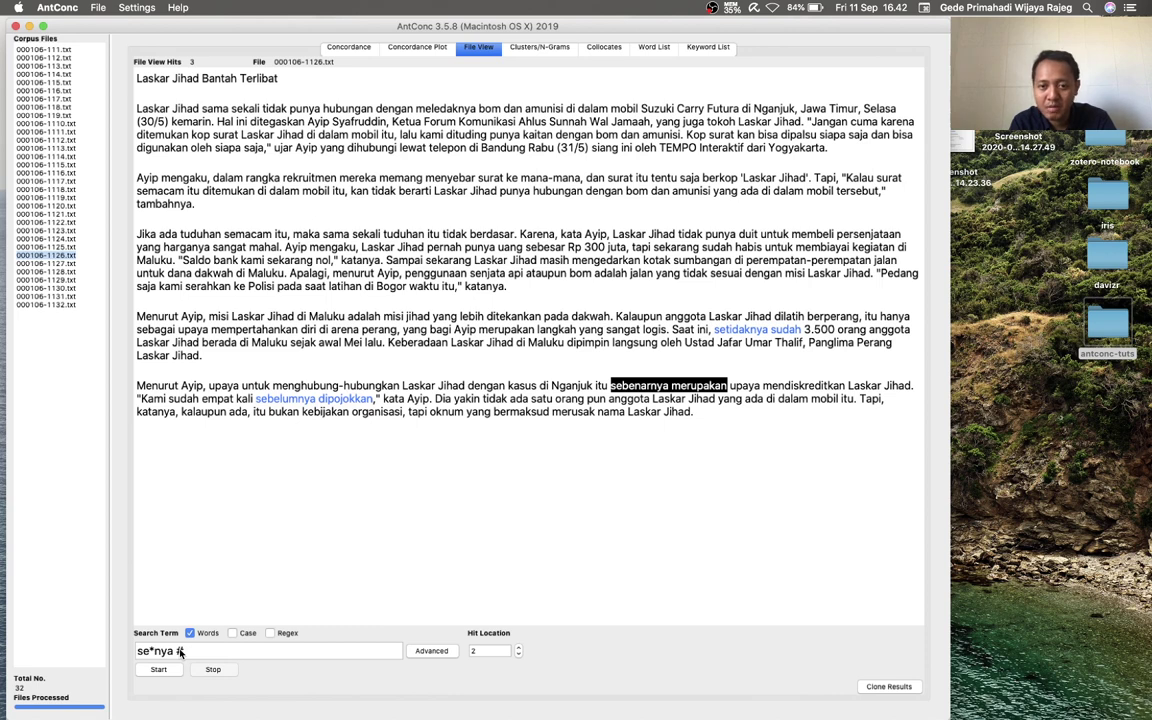
click(340, 47)
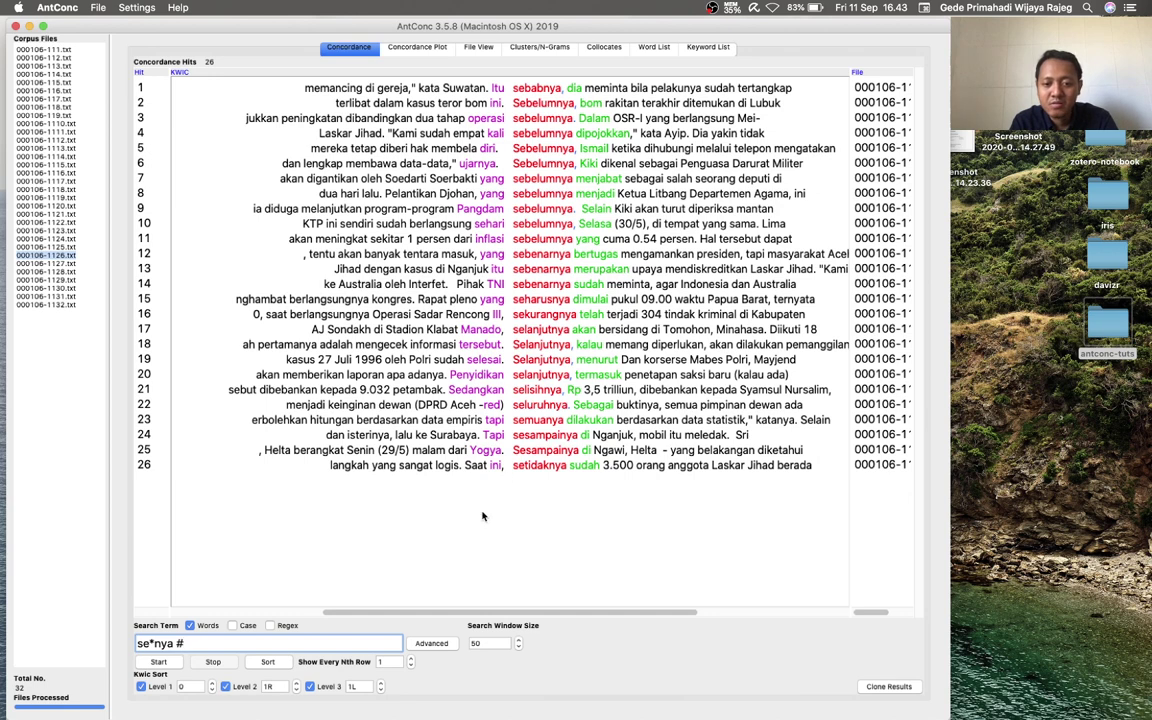
- Check the advanced search options and the wildcard definitions again, closing both without applying changes
click(432, 643)
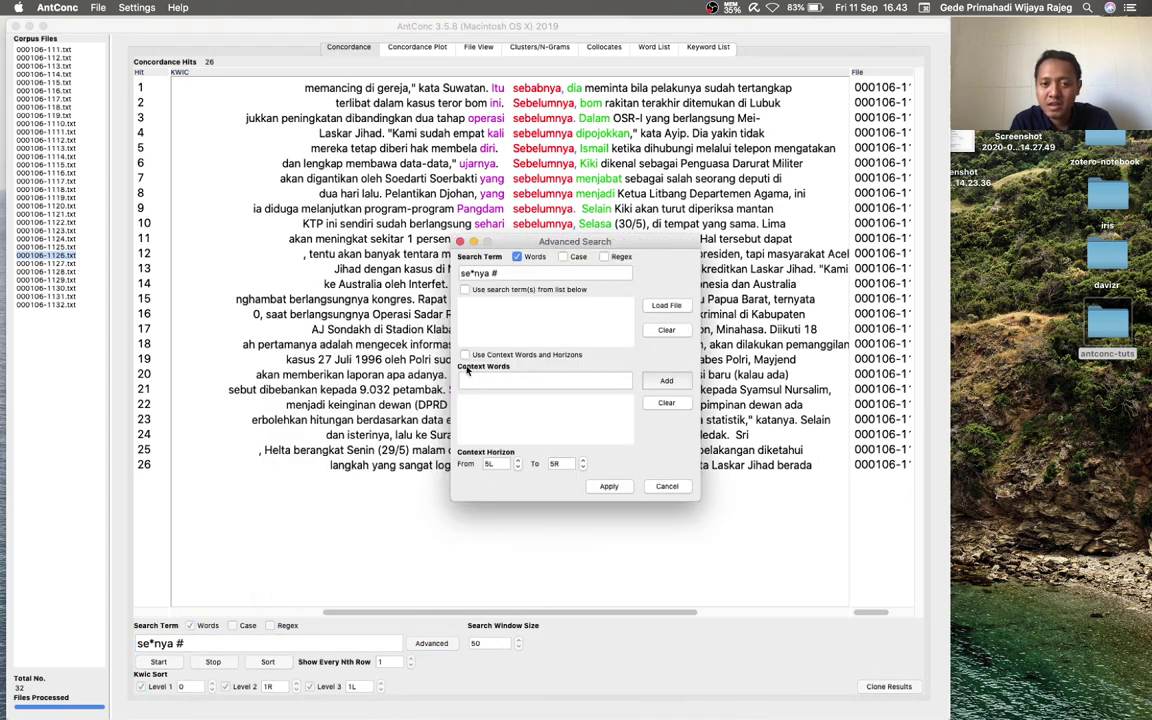
key(Escape)
click(102, 7)
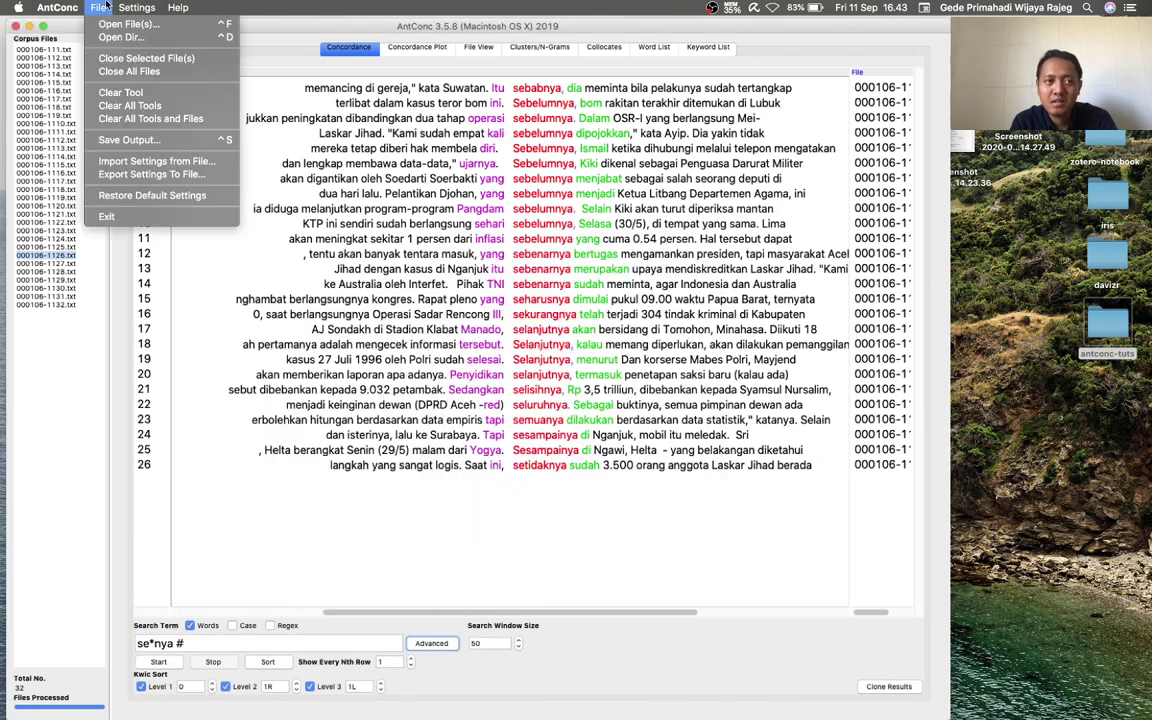
click(128, 22)
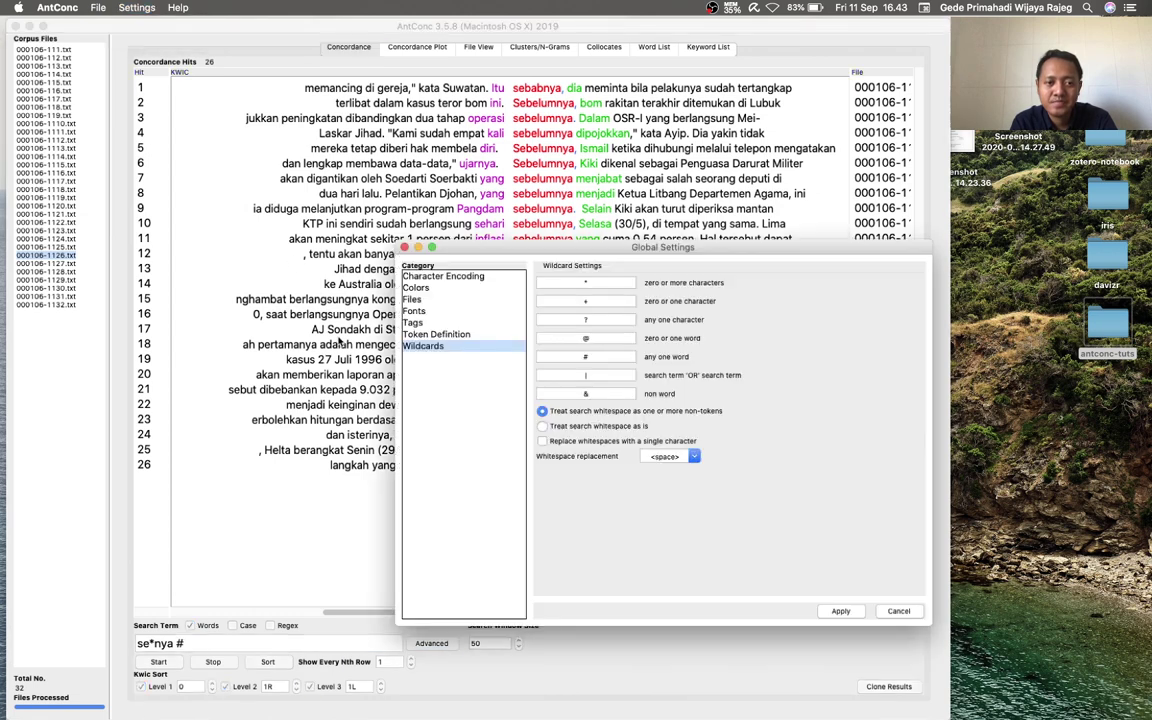
click(405, 247)
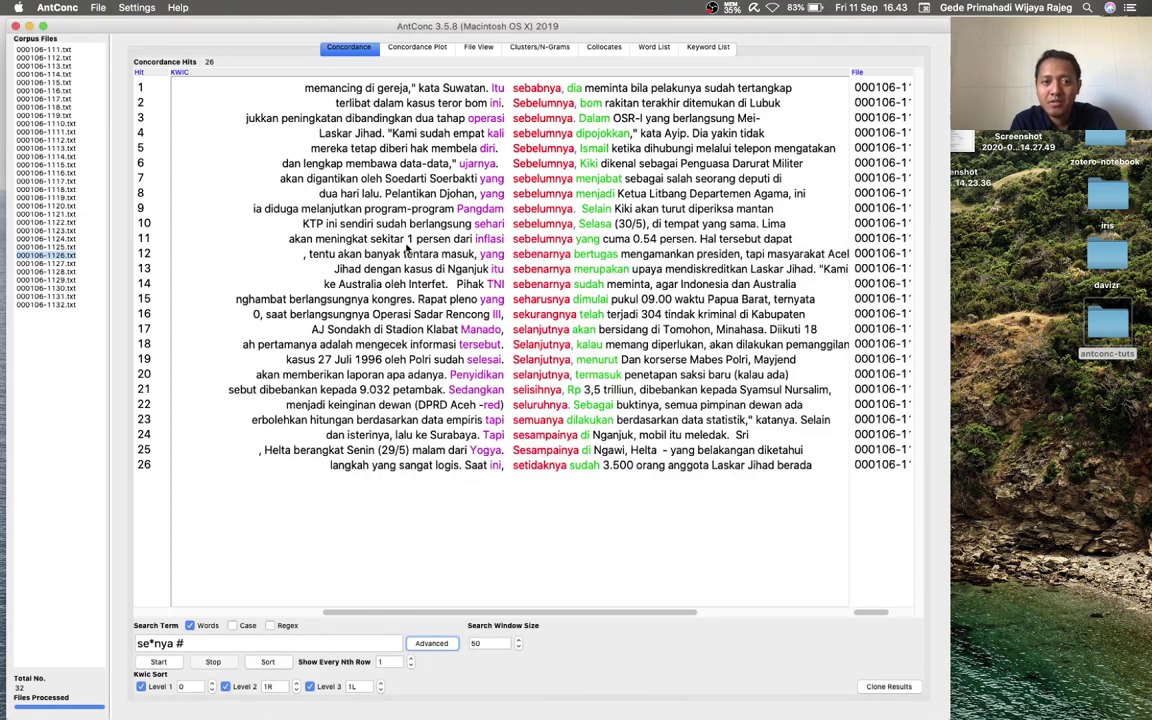
click(1000, 410)
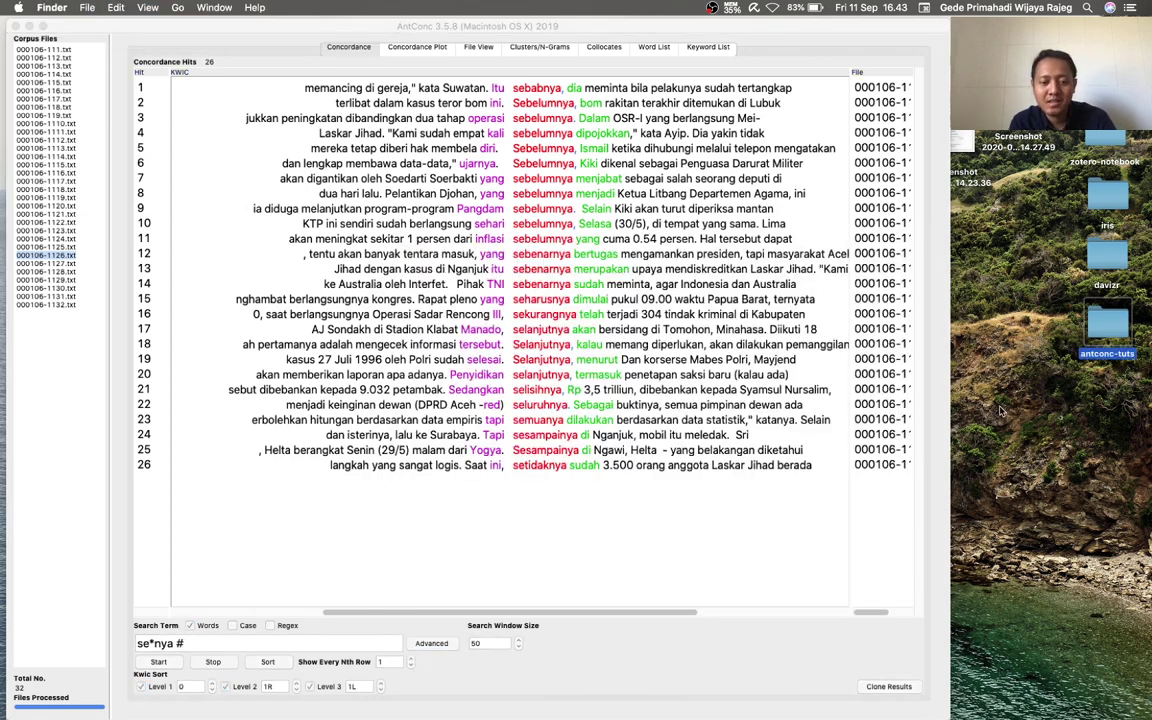